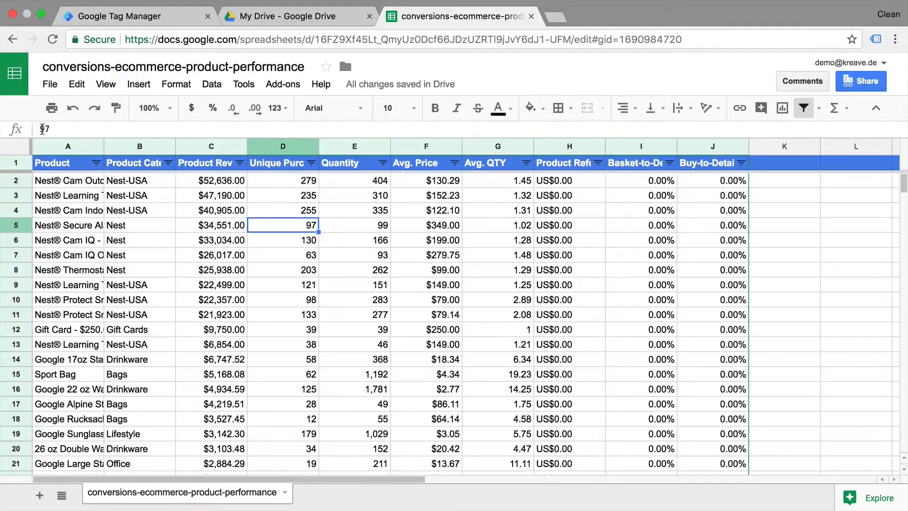
Enter the formula =1+1 in cell K3
click(791, 194)
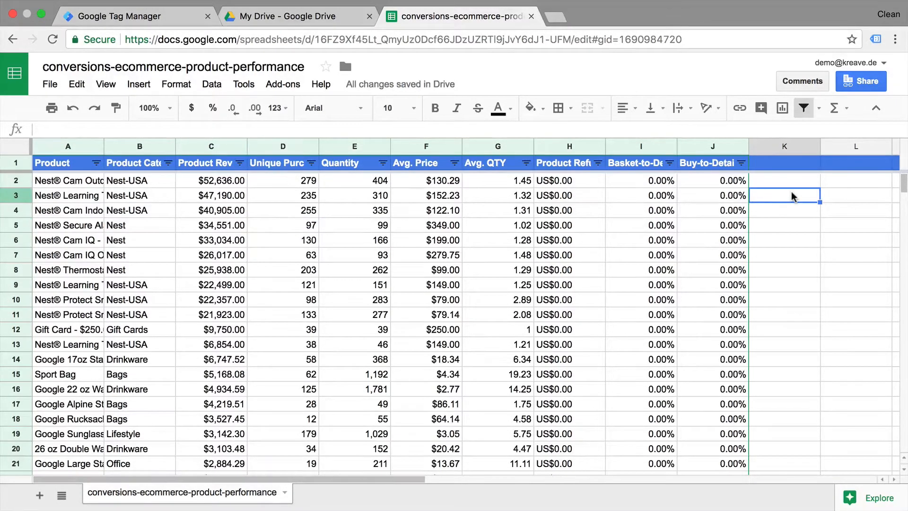
click(621, 130)
text(=)
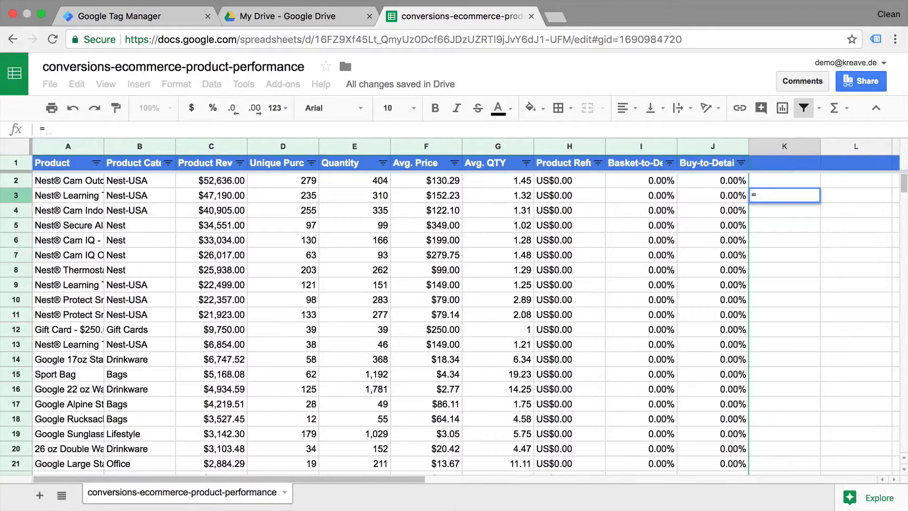
text(1+1)
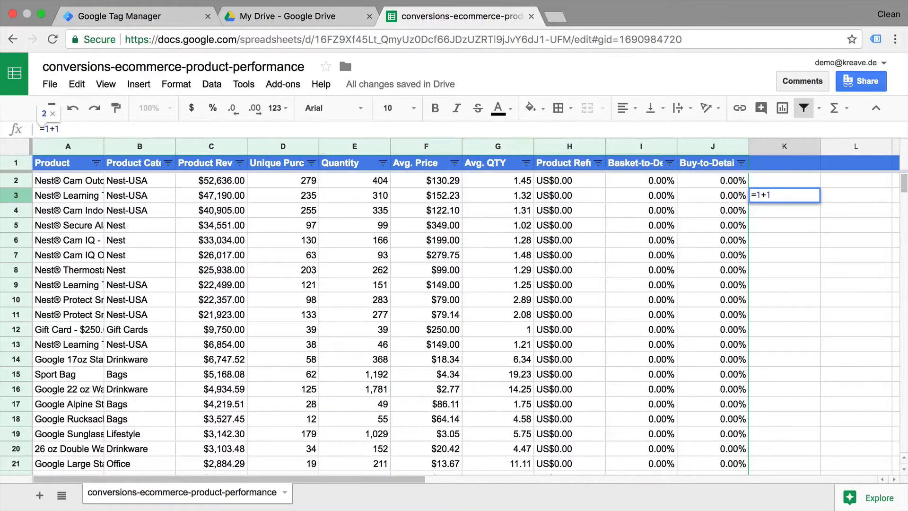
key(Return)
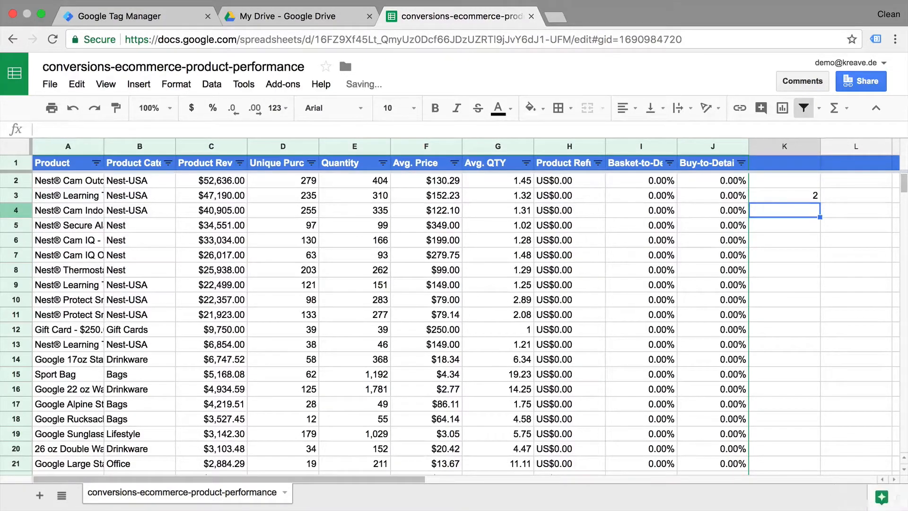
Replace the calculation in K3 with a sum of the first two product revenue cells, =C2+C3
click(807, 203)
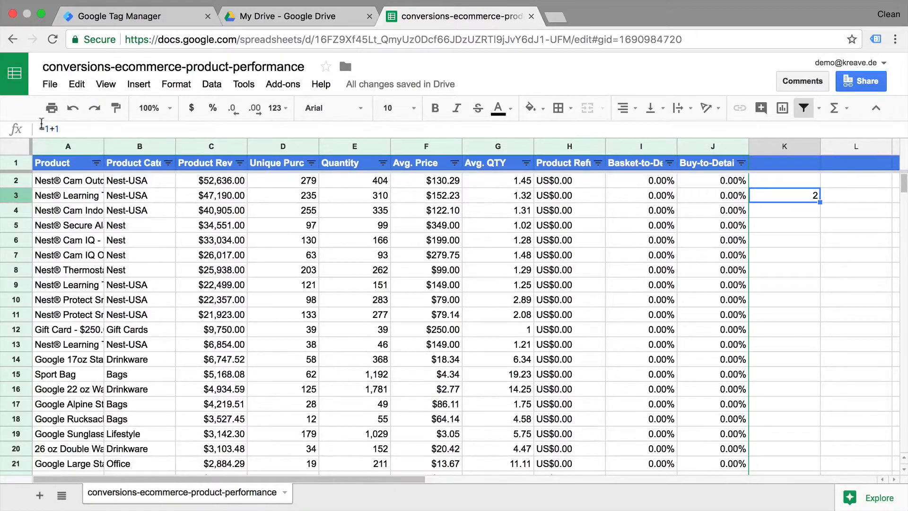
drag(45, 129, 60, 128)
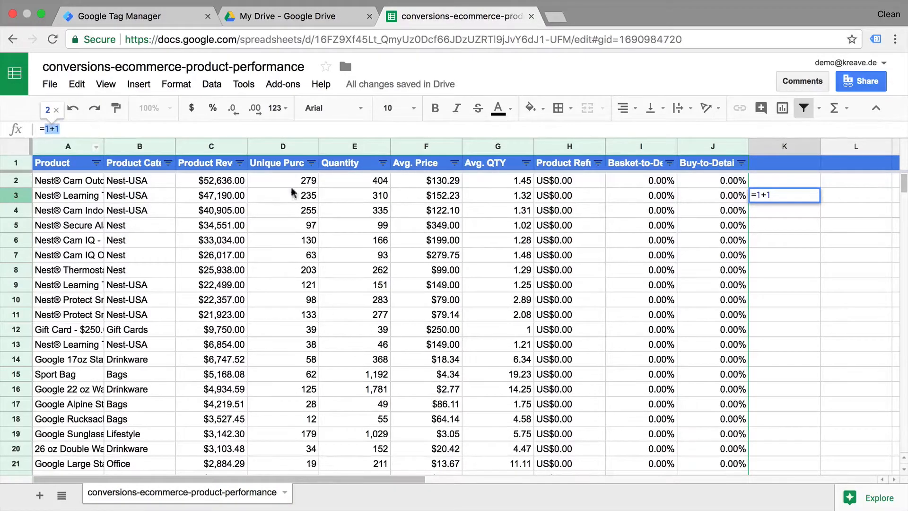
key(BackSpace)
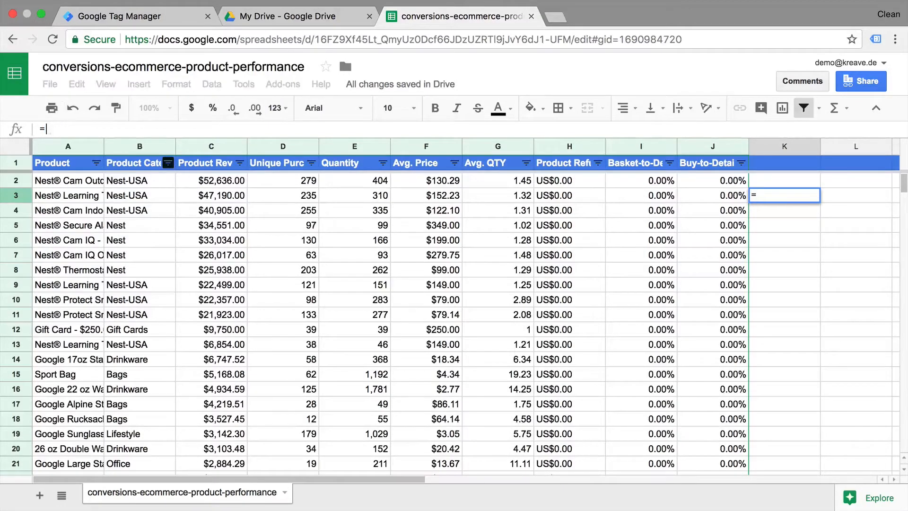
click(231, 181)
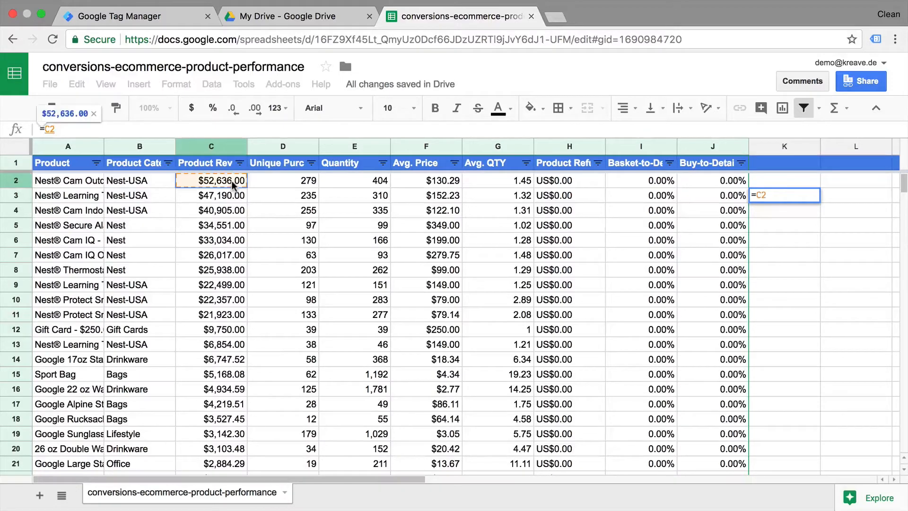
text(+)
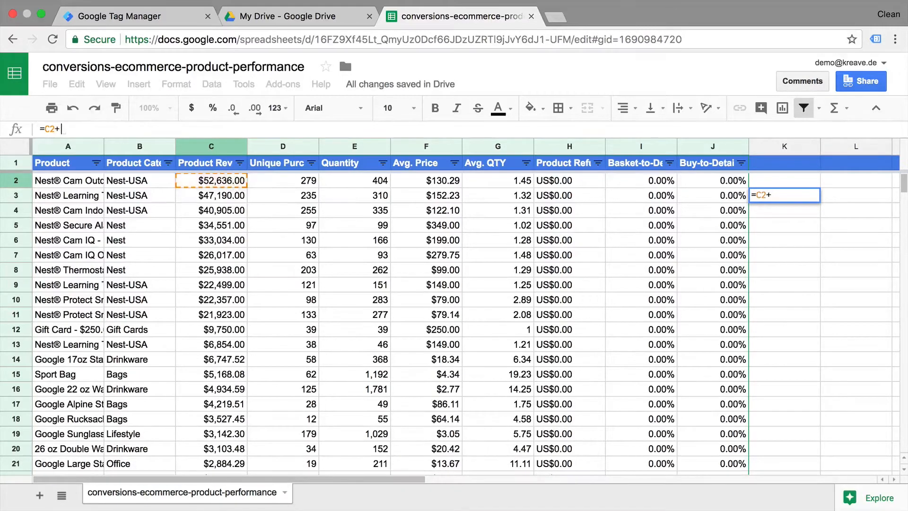
click(231, 198)
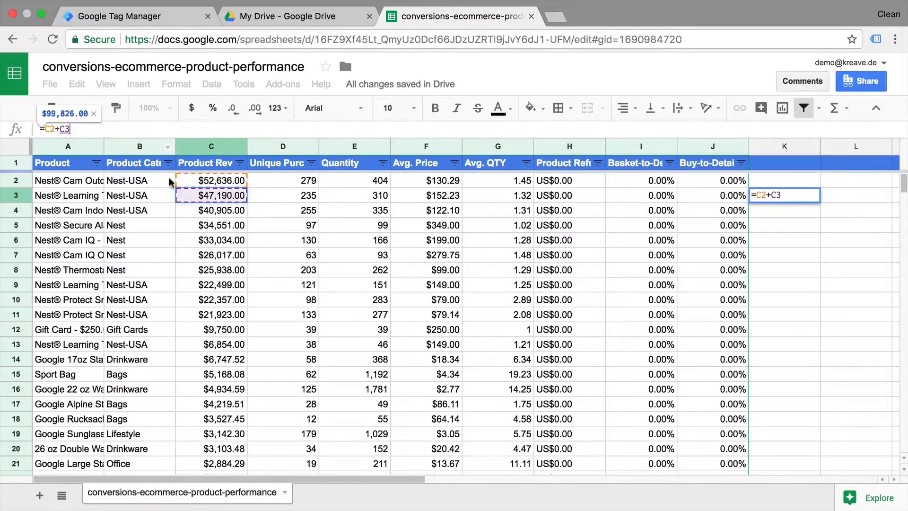
key(Return)
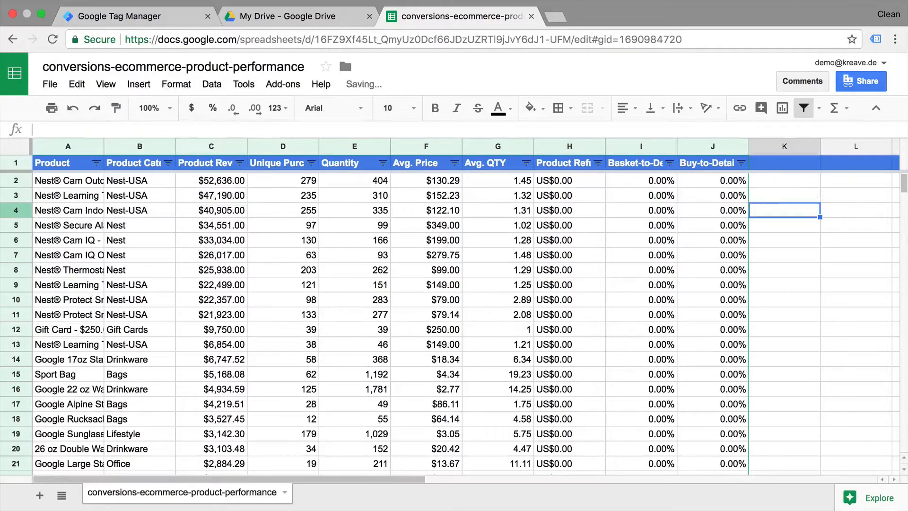
Test the K3 formula by setting the product revenue in C3 to 1, and undo that change
click(809, 200)
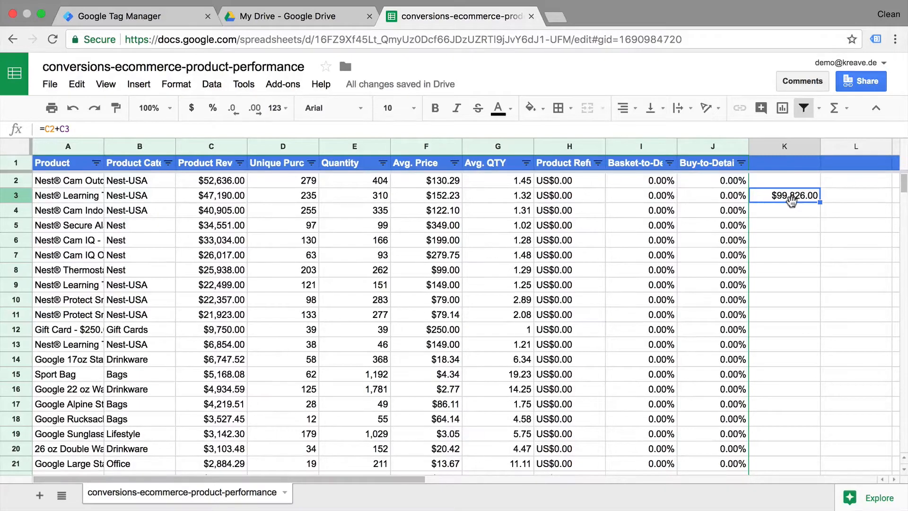
click(234, 198)
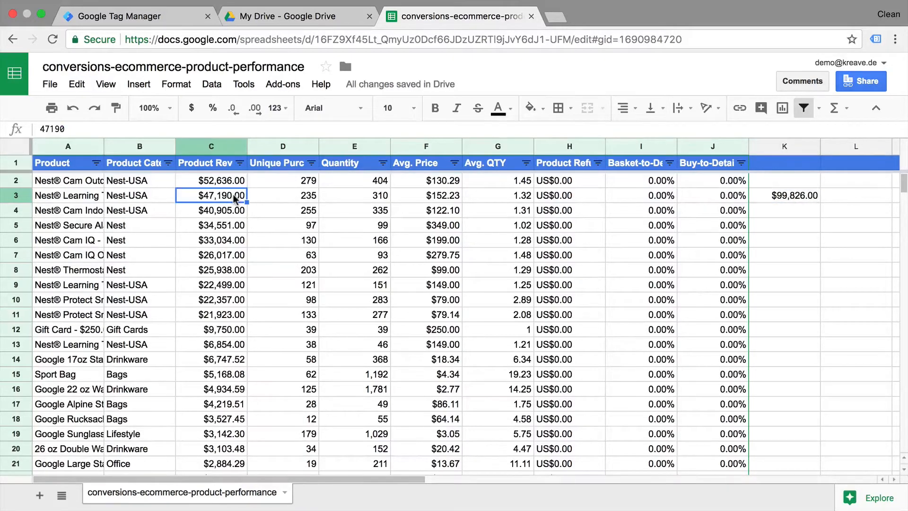
text(1)
key(Return)
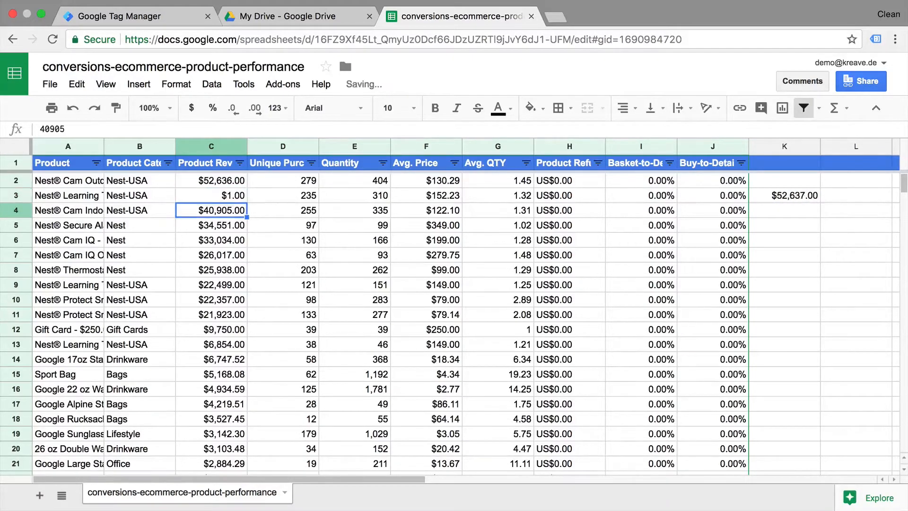
click(784, 199)
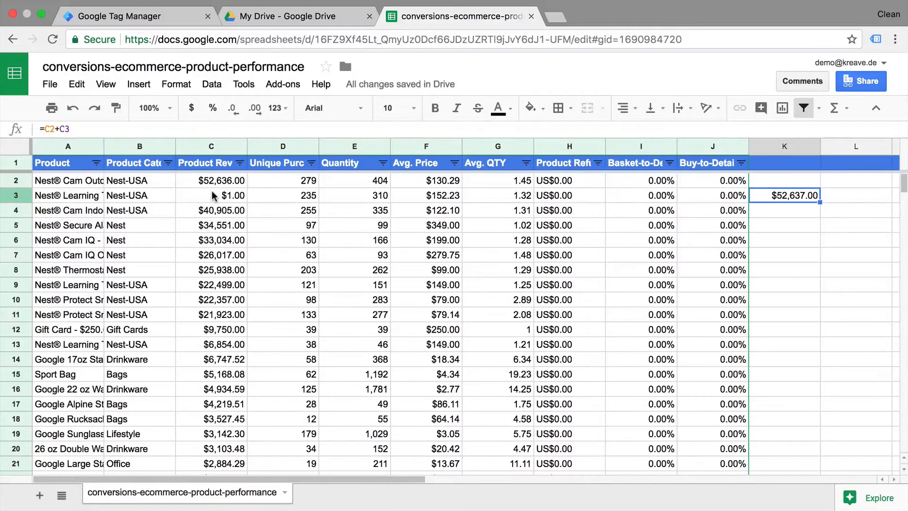
key(ctrl+z)
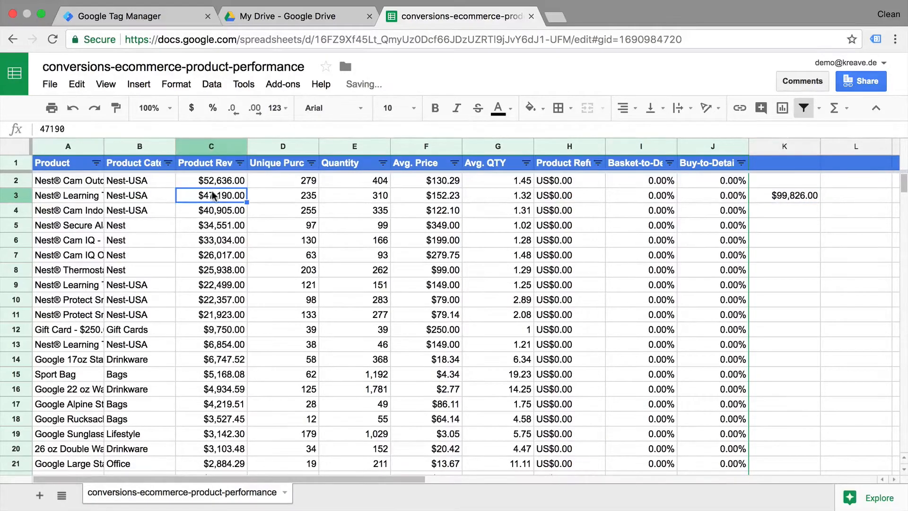
Replace the expression in K3 with the suggested SUM function, leaving its arguments open
click(792, 203)
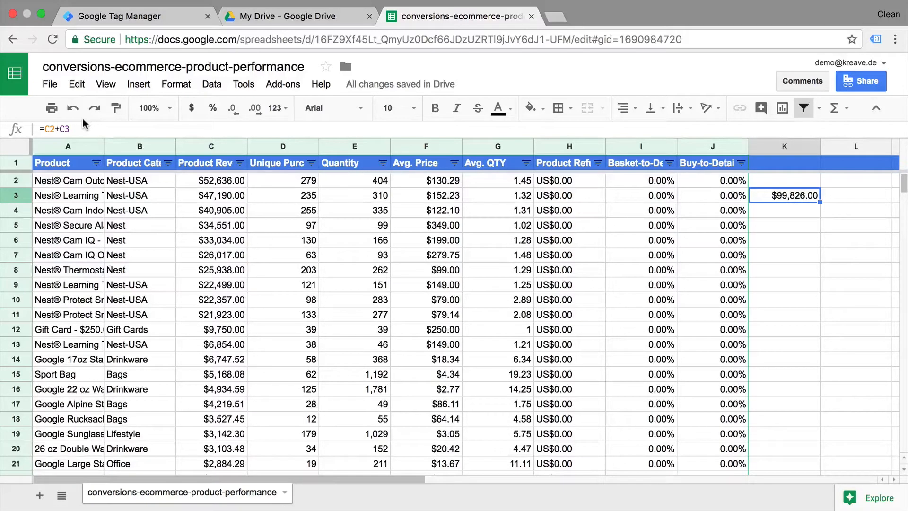
drag(70, 128, 44, 129)
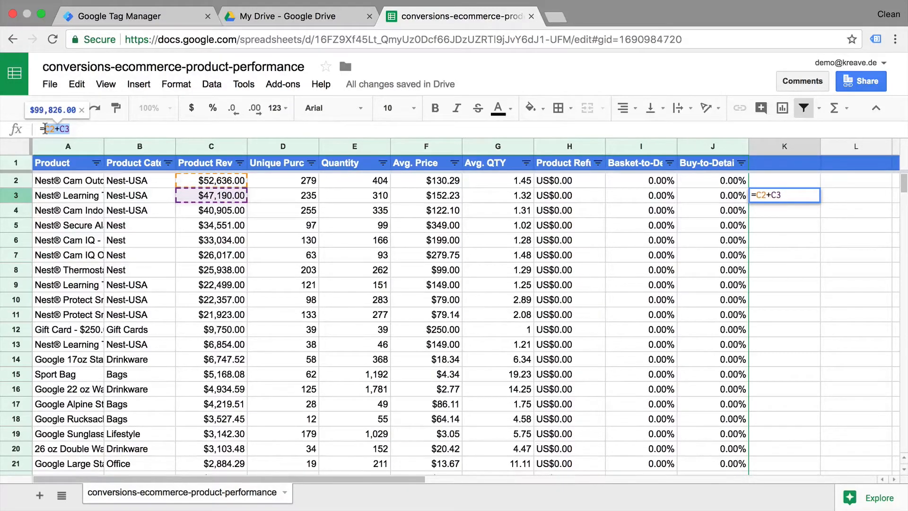
key(BackSpace)
text(SUM)
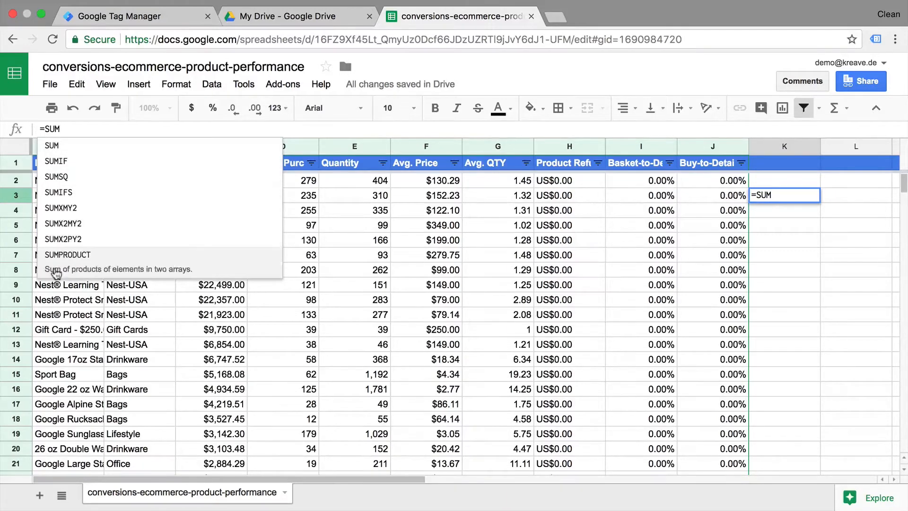
click(74, 150)
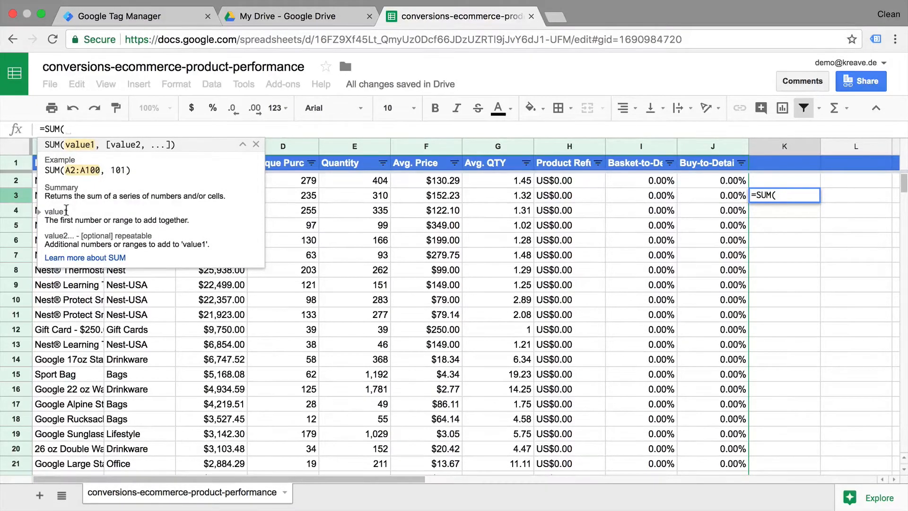
Open the SUM help article, read its sample usage, syntax and notes, and return to the spreadsheet
click(78, 258)
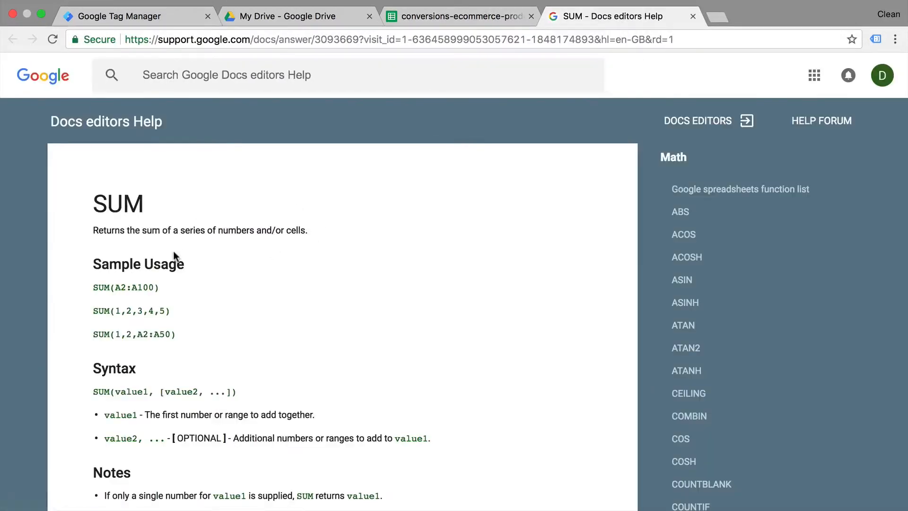
scroll(173, 251, down, 4)
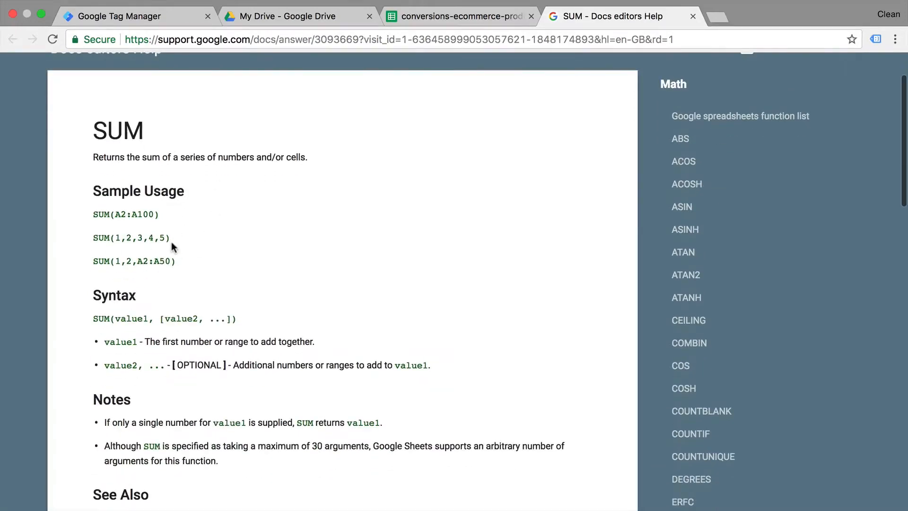
scroll(172, 242, down, 2)
scroll(171, 242, down, 5)
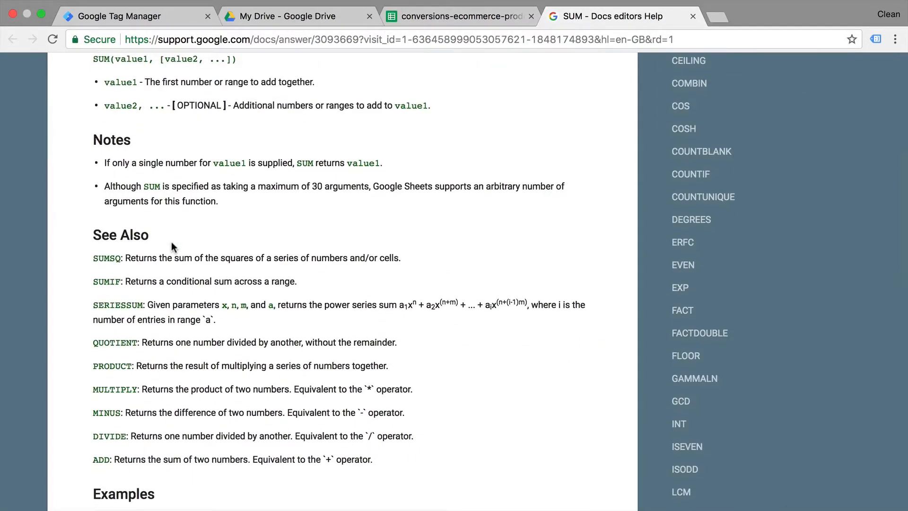
scroll(171, 242, up, 5)
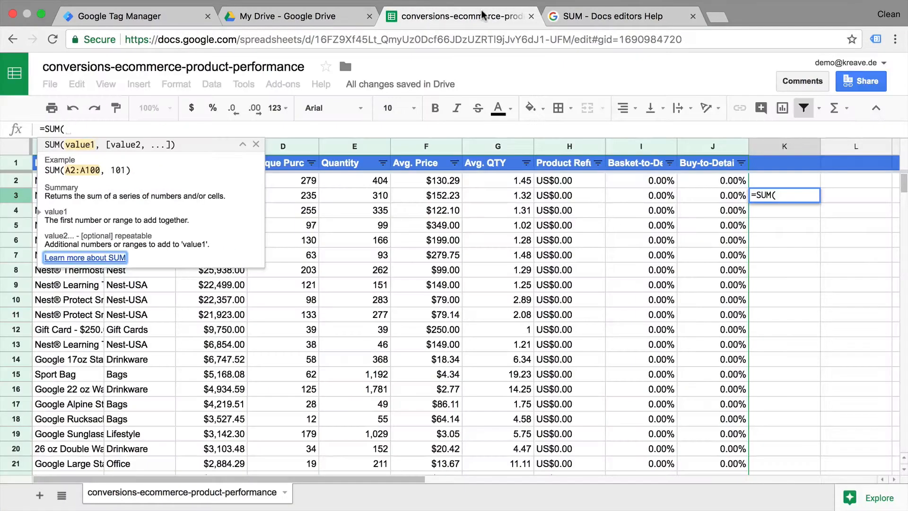
click(482, 15)
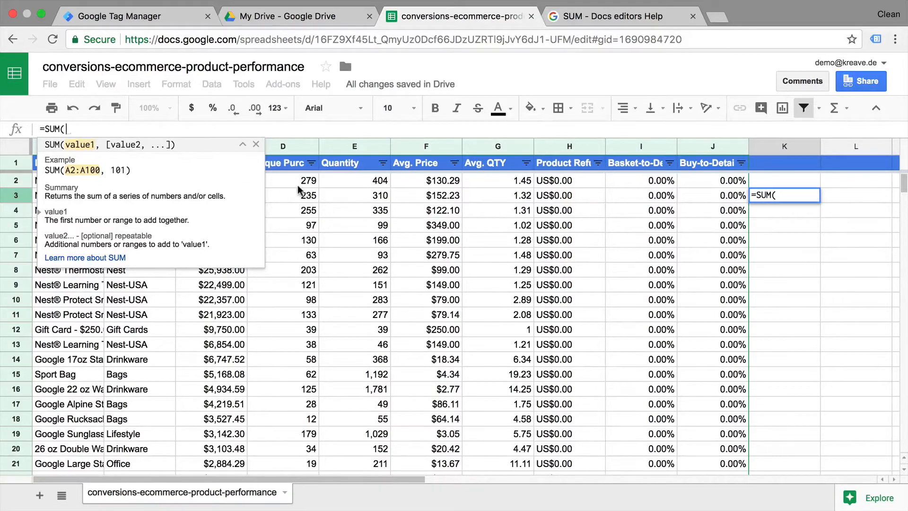
Complete the SUM formula in K3 with C2 and C3 as separate arguments, giving =SUM(C2,C3)
click(241, 180)
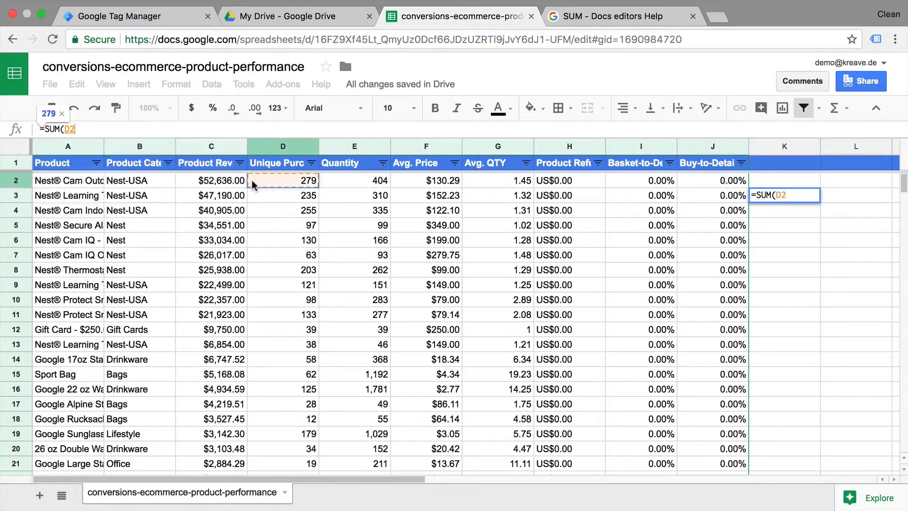
click(95, 129)
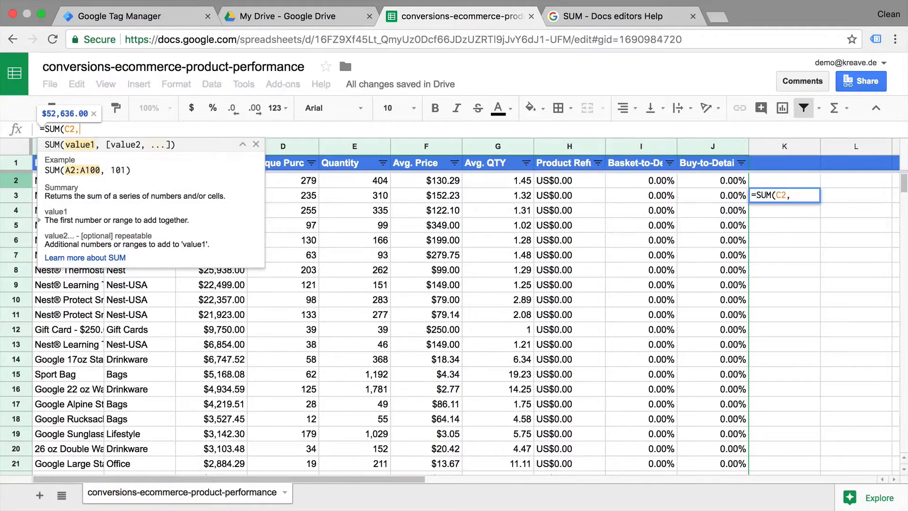
text(,)
click(295, 182)
click(213, 196)
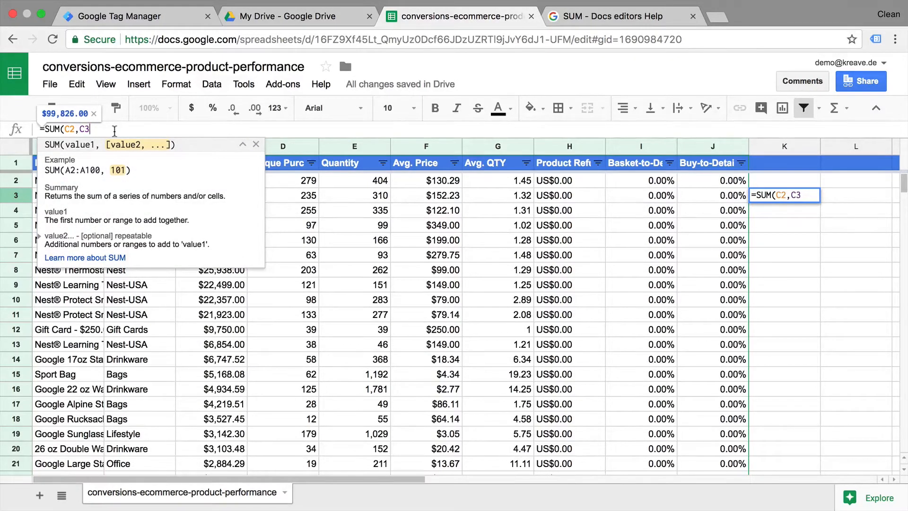
text())
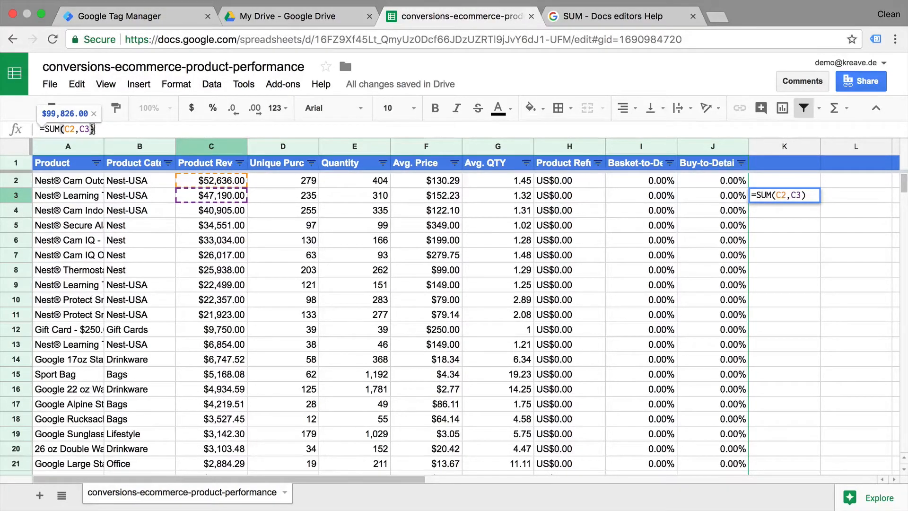
click(785, 195)
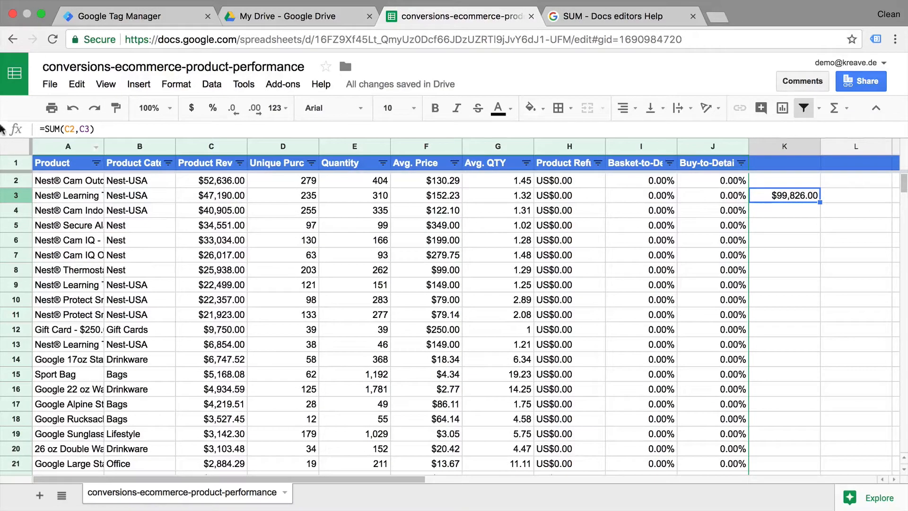
drag(45, 128, 115, 132)
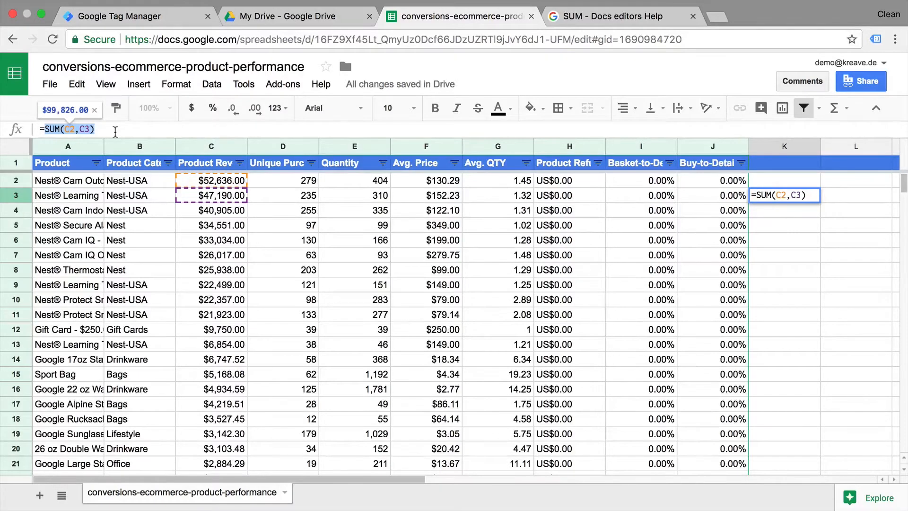
key(Return)
Check the quick summary statistics for cells C2:C3, and return to the formula in K3
click(211, 178)
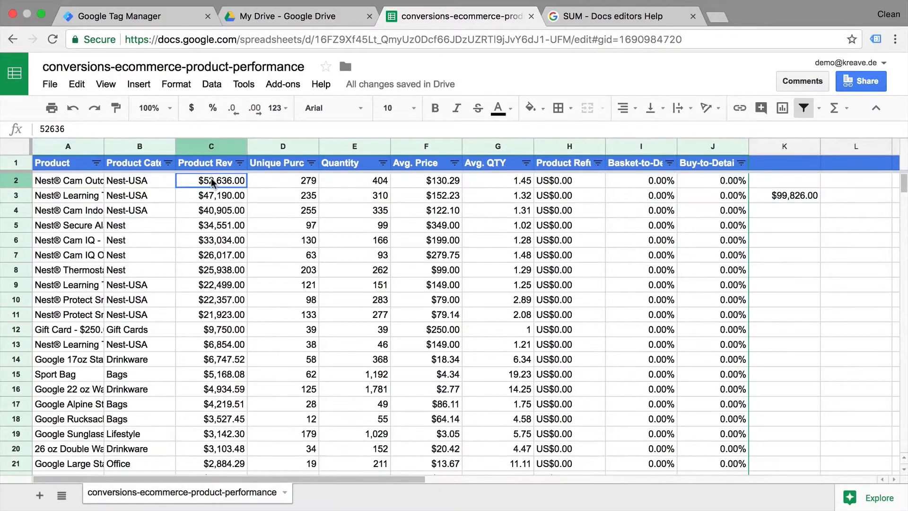
drag(211, 178, 215, 197)
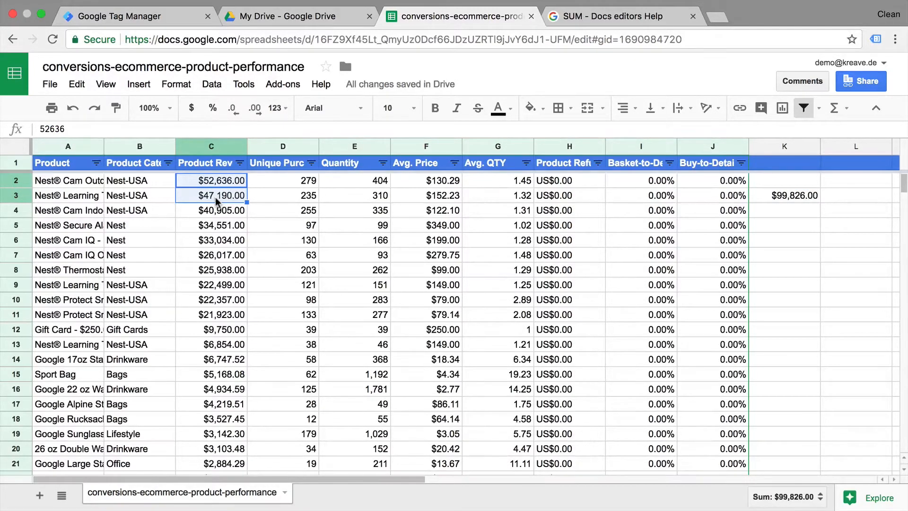
click(764, 501)
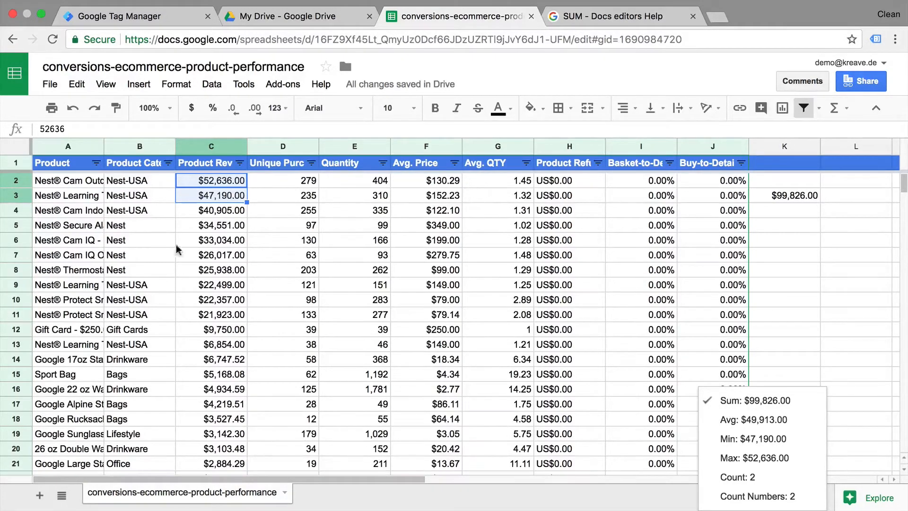
click(798, 290)
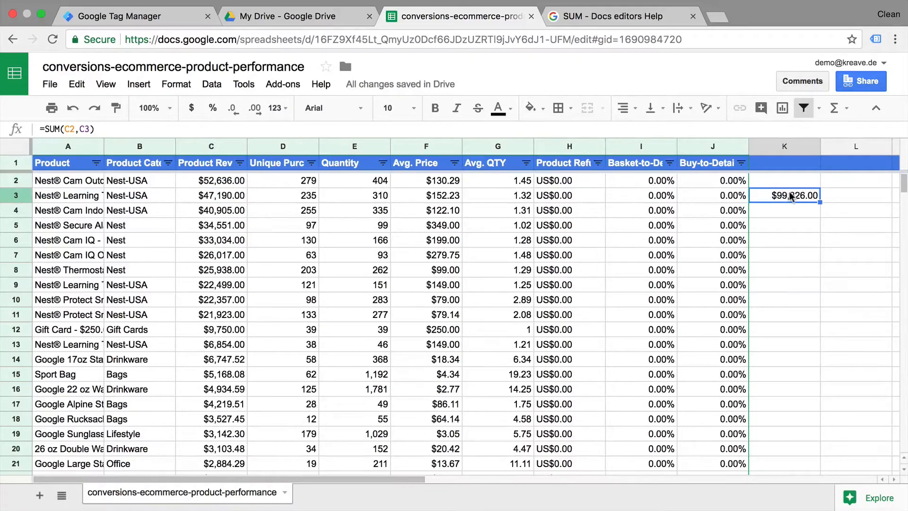
Clear the formula in K3 and select C842, the first empty cell below the Product Revenue data
key(Delete)
click(214, 182)
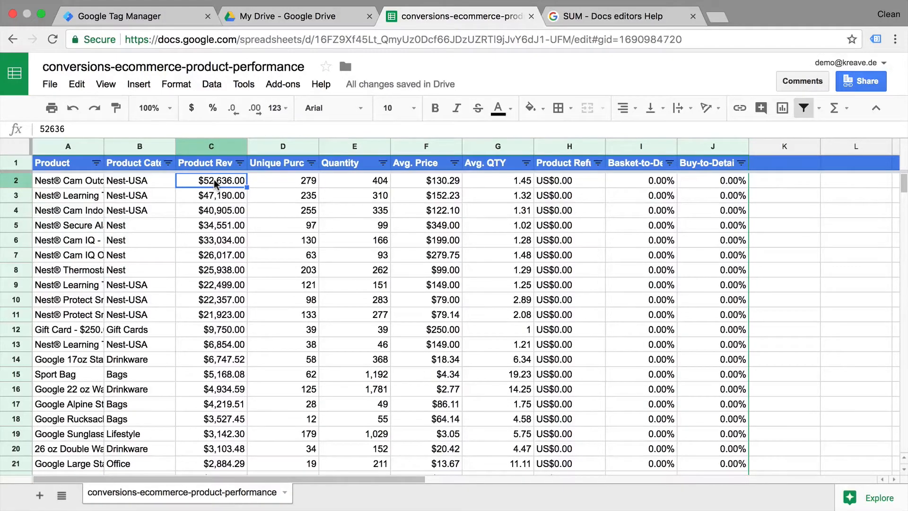
key(ctrl+Down)
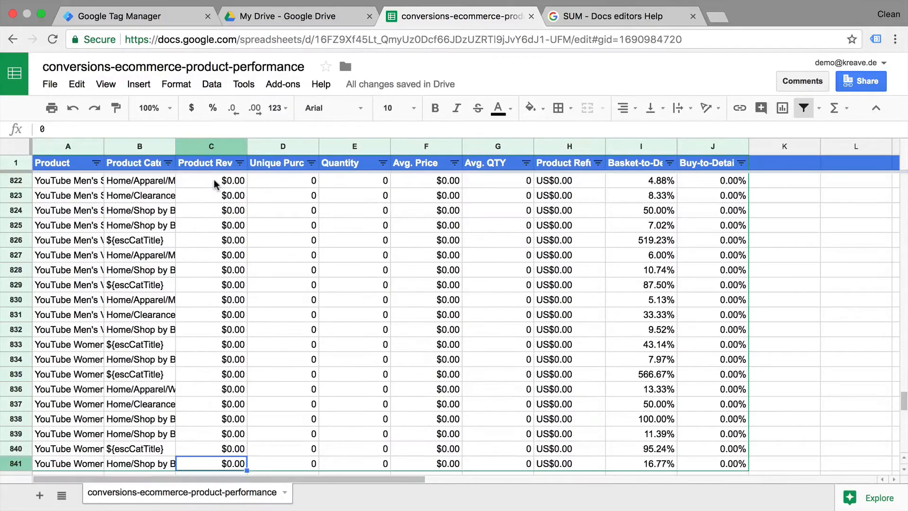
scroll(209, 284, down, 1)
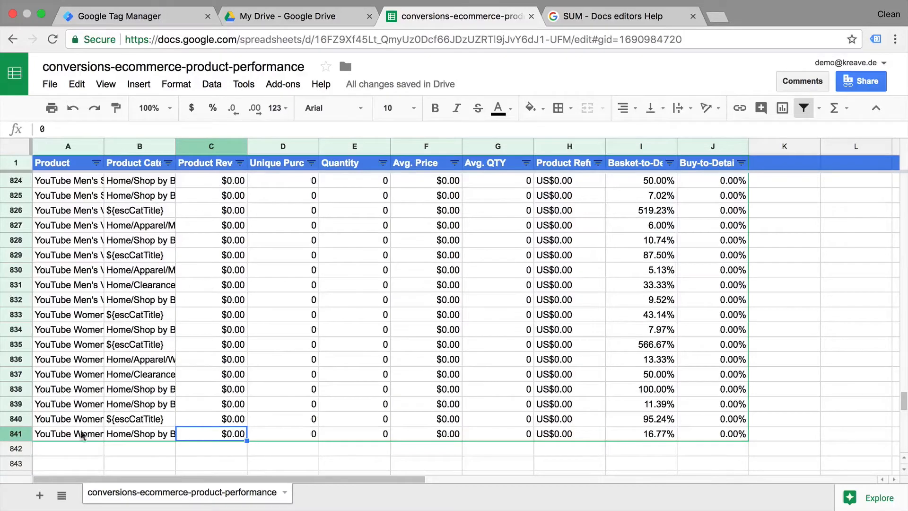
scroll(247, 464, down, 1)
click(139, 418)
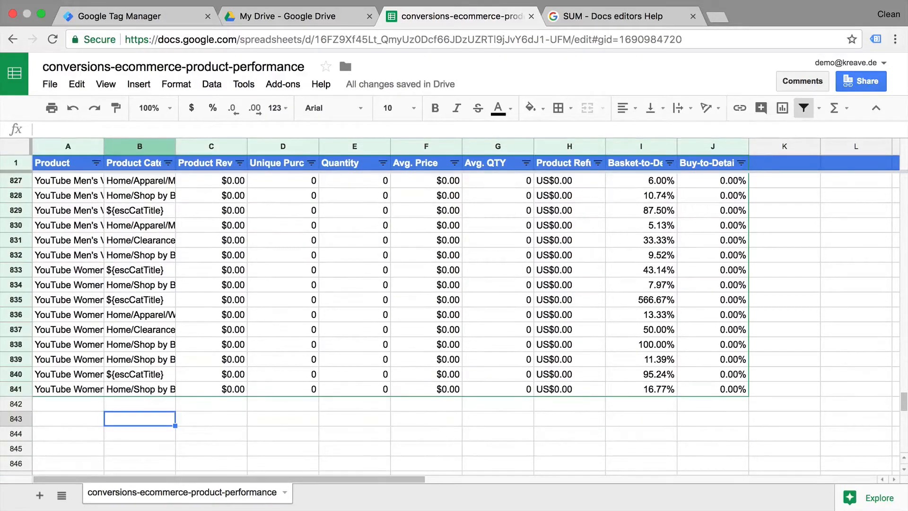
key(Right)
key(Up)
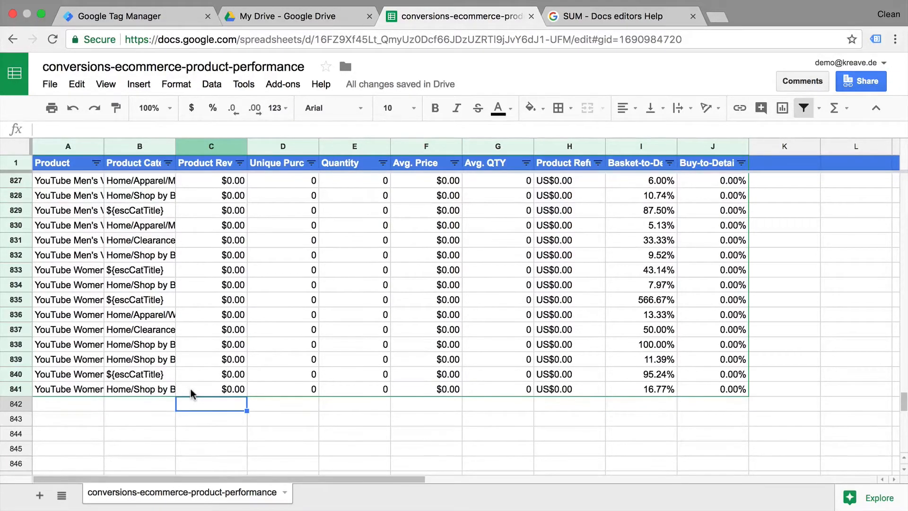
Start a SUM formula in C842 with C841 as its first reference
text(=)
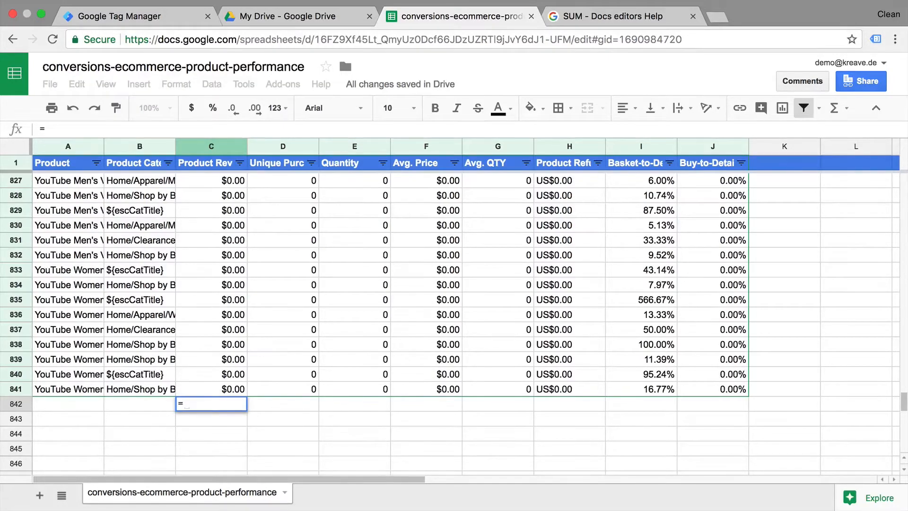
text(SUM()
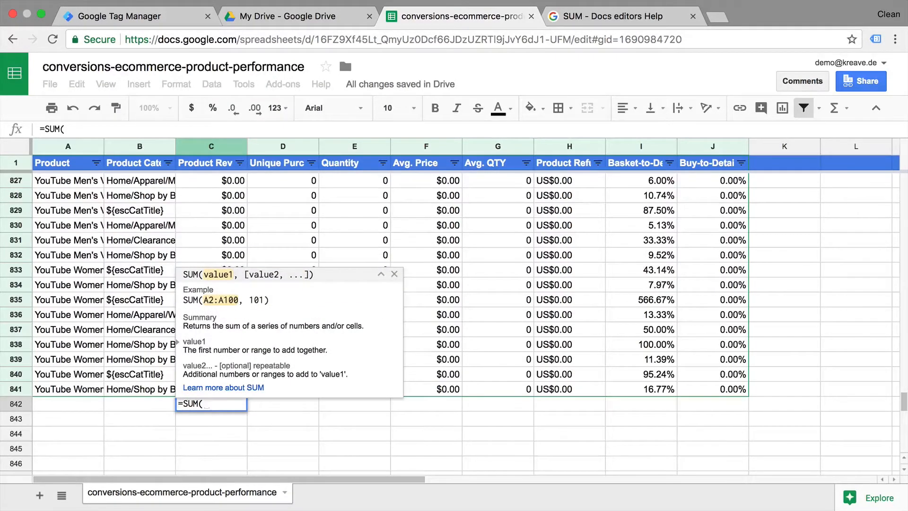
key(Up)
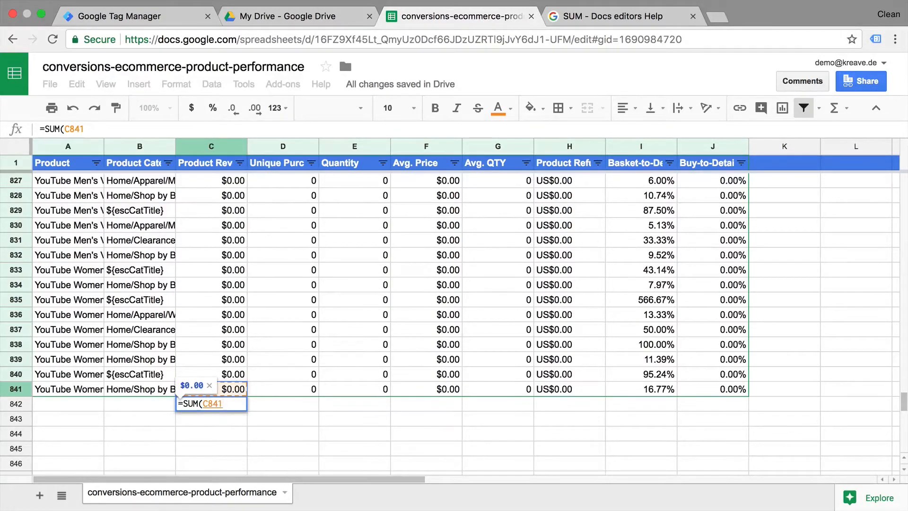
Extend the SUM range upward row by row from C841 to C814, and collapse it back to C841
key(shift+Up)
key(shift+Up)
key(shift+Up)
key(shift+Up)
key(shift+Up)
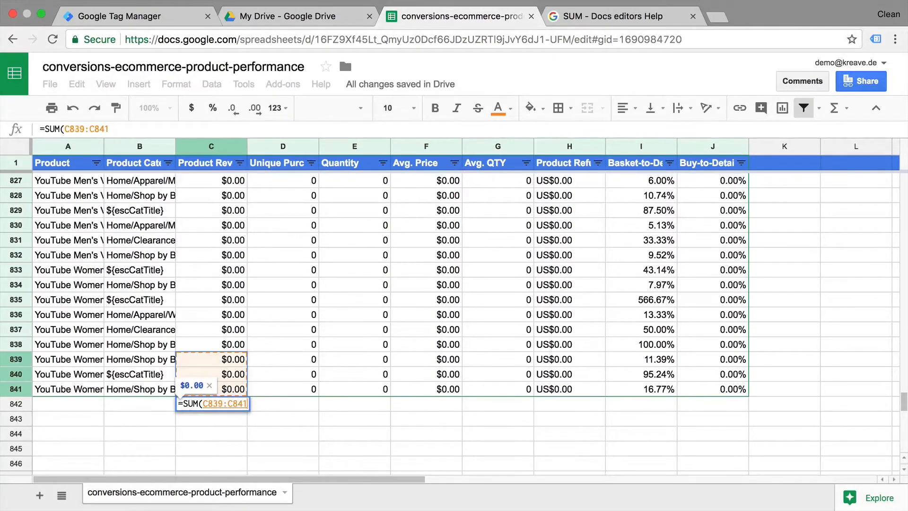
key(shift+Up)
key(shift+Up)
key(shift+Up)
key(shift+Up)
key(shift+Up)
key(shift+Up)
key(shift+Up)
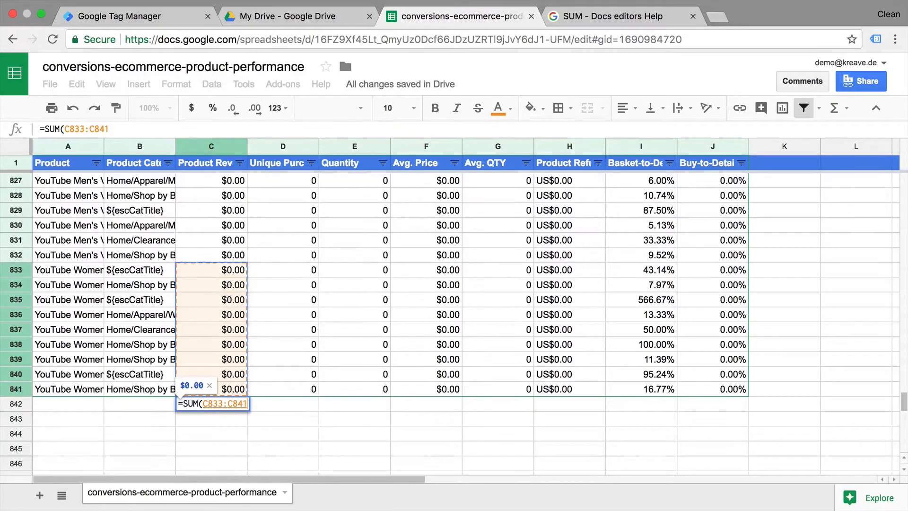
key(shift+Up)
key(shift+Up)
key(shift+Up)
key(shift+Up)
key(shift+Up)
key(shift+Up)
key(shift+Up)
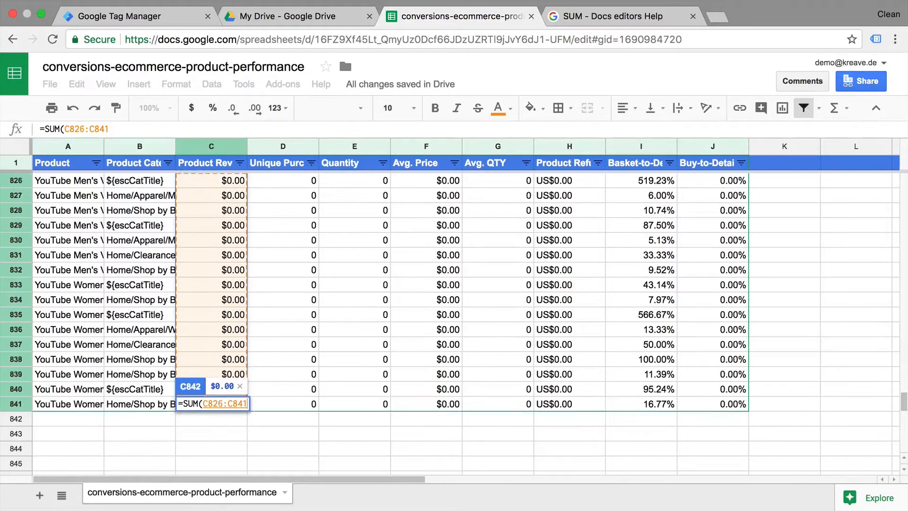
key(shift+Up)
key(shift+Up)
key(shift+Up)
key(shift+Up)
key(shift+Up)
key(shift+Up)
key(shift+Up)
key(shift+Up)
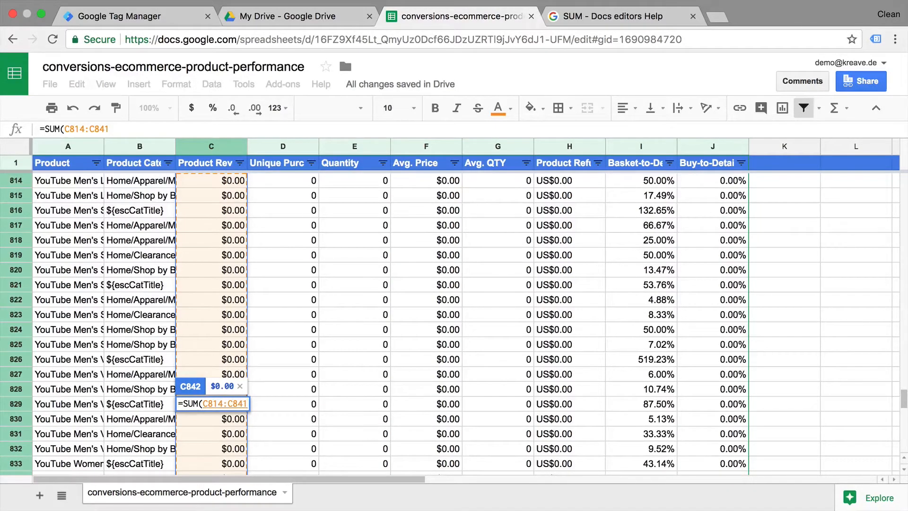
key(shift+super+Up)
key(shift+super+Down)
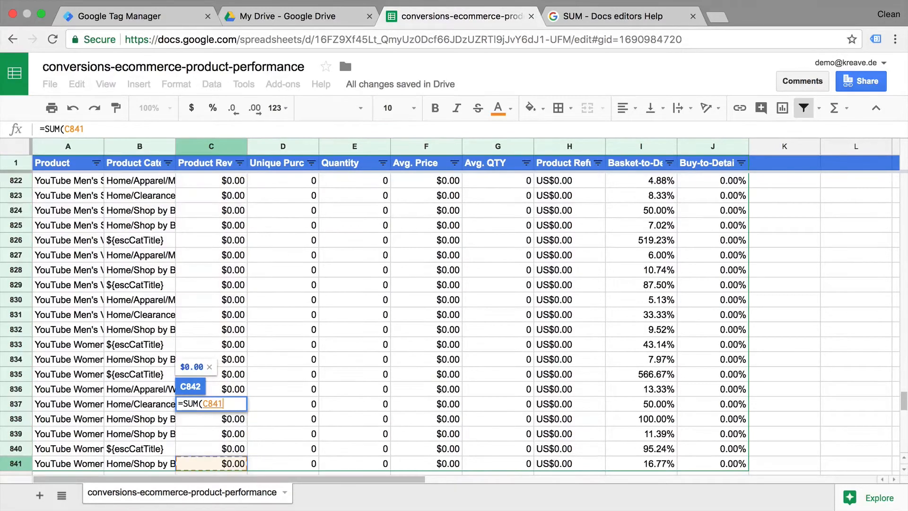
Extend the SUM range to the top of column C and change its start to C2, completing =SUM(C2:C841) in C842
key(shift+super+Up)
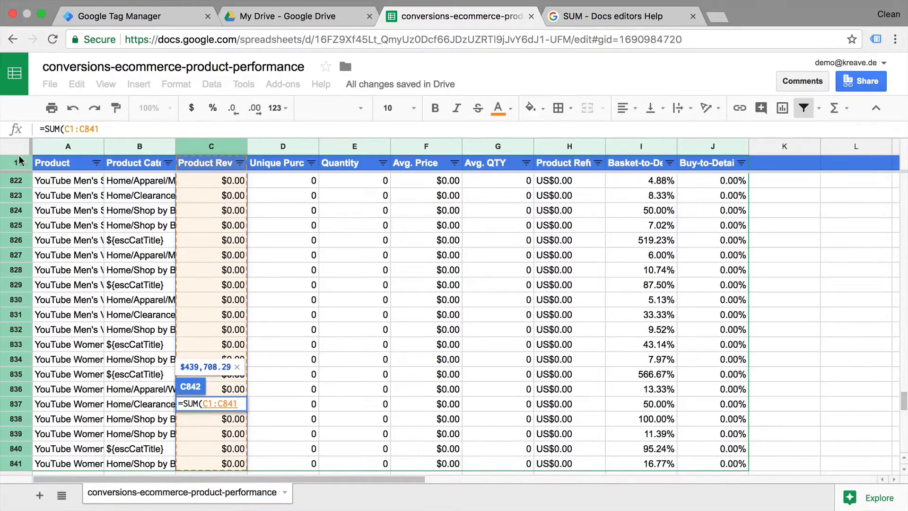
click(211, 402)
key(BackSpace)
text(2)
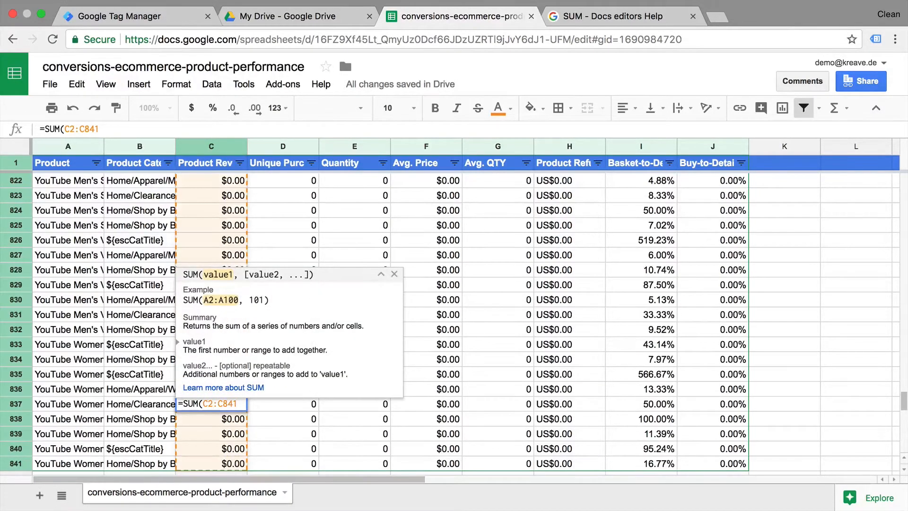
key(Return)
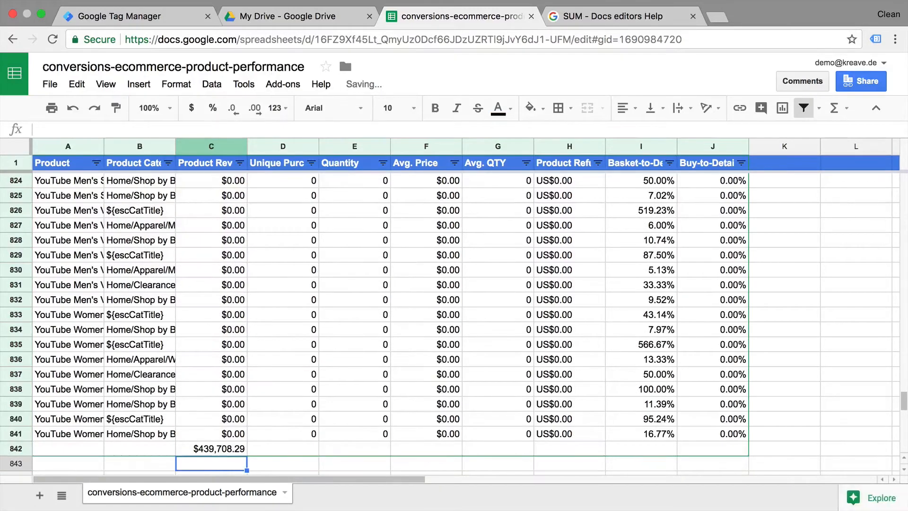
Copy the SUM formula from C842 into D842 and check which range the copy references
click(228, 449)
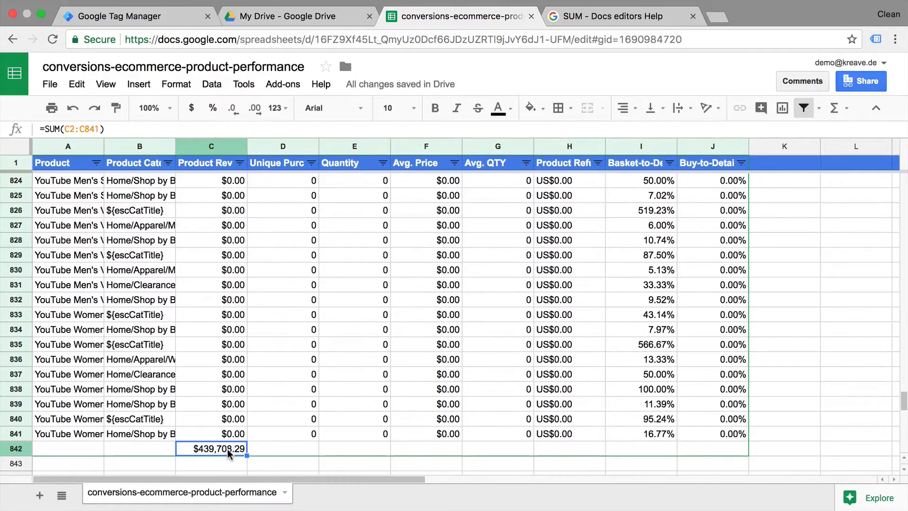
key(ctrl+c)
key(Right)
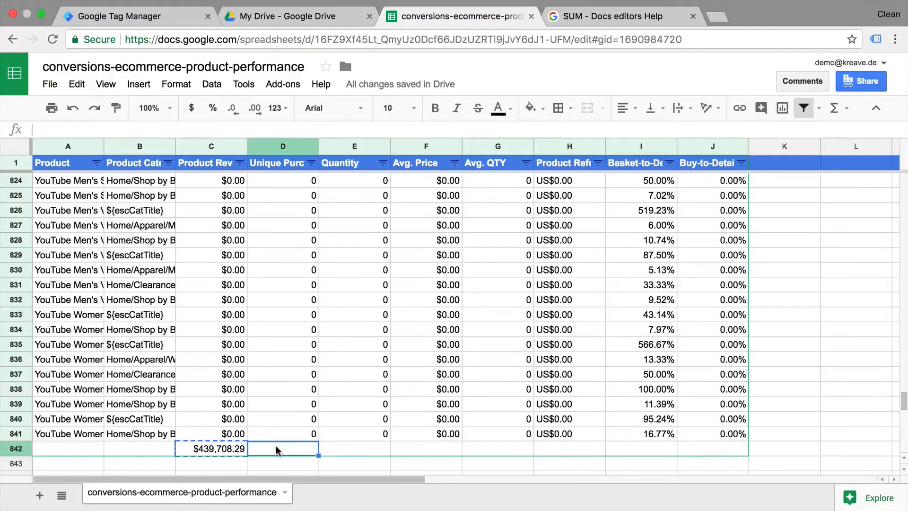
key(ctrl+v)
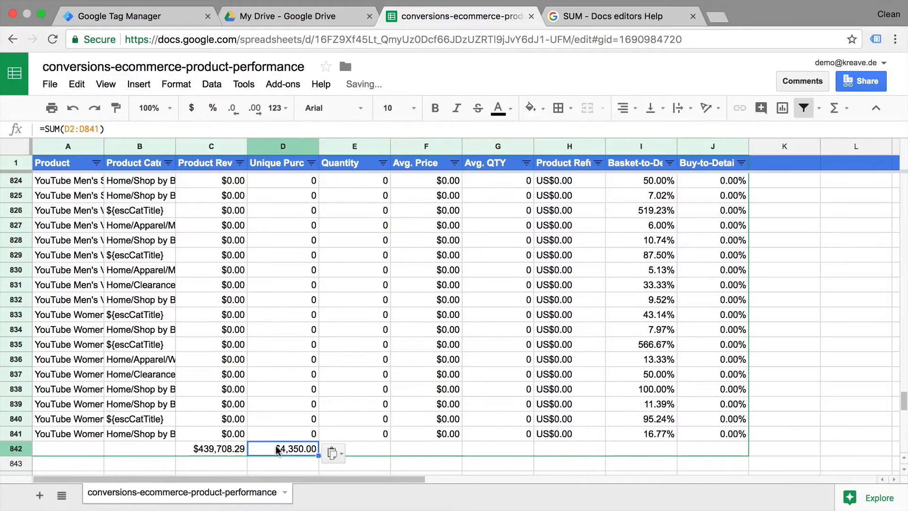
click(290, 446)
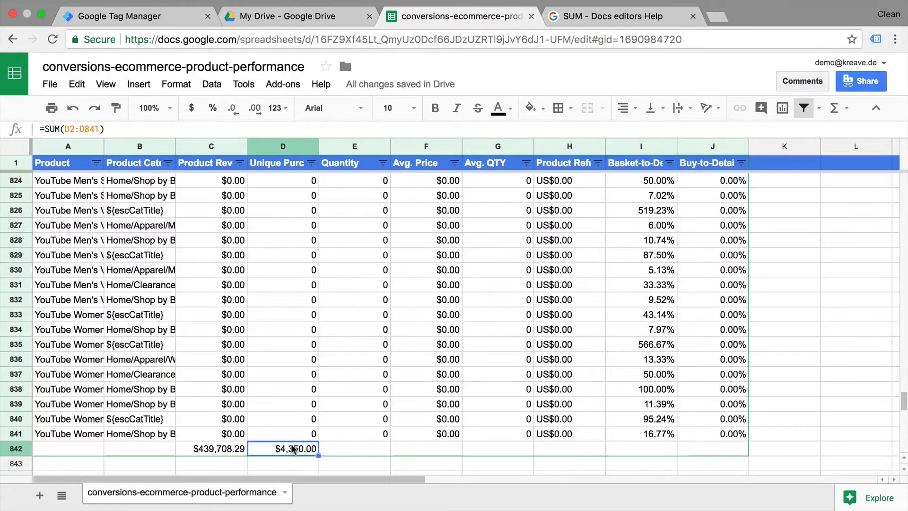
click(84, 128)
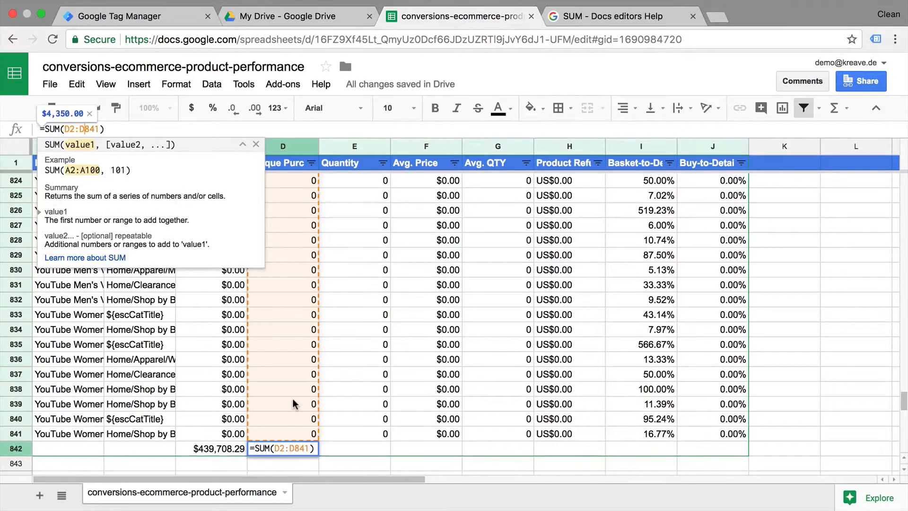
key(Escape)
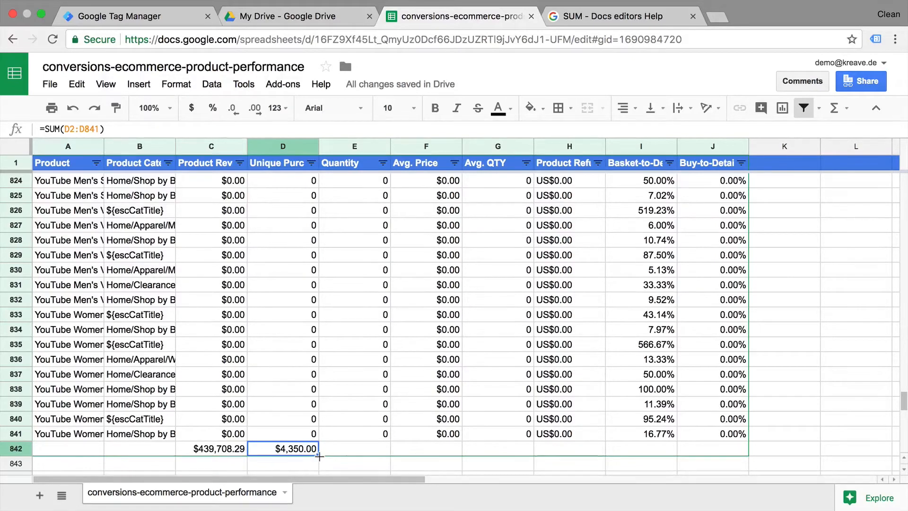
Fill the D842 formula across row 842 through J842, and select the Basket-to-Detail total in I842
drag(319, 457, 692, 442)
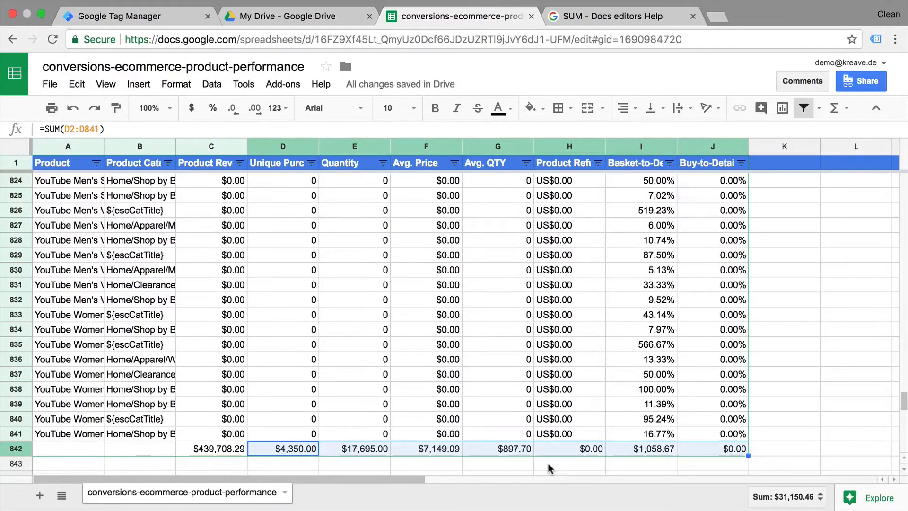
click(586, 447)
click(627, 445)
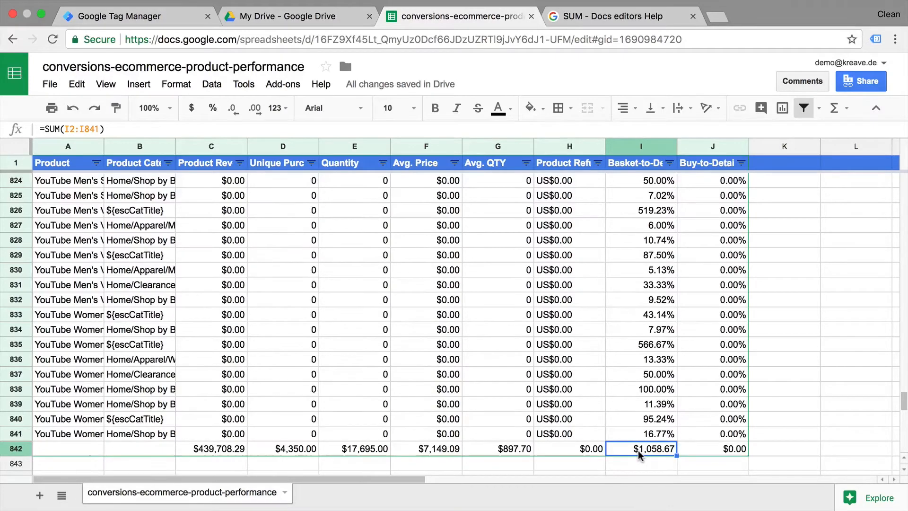
click(76, 128)
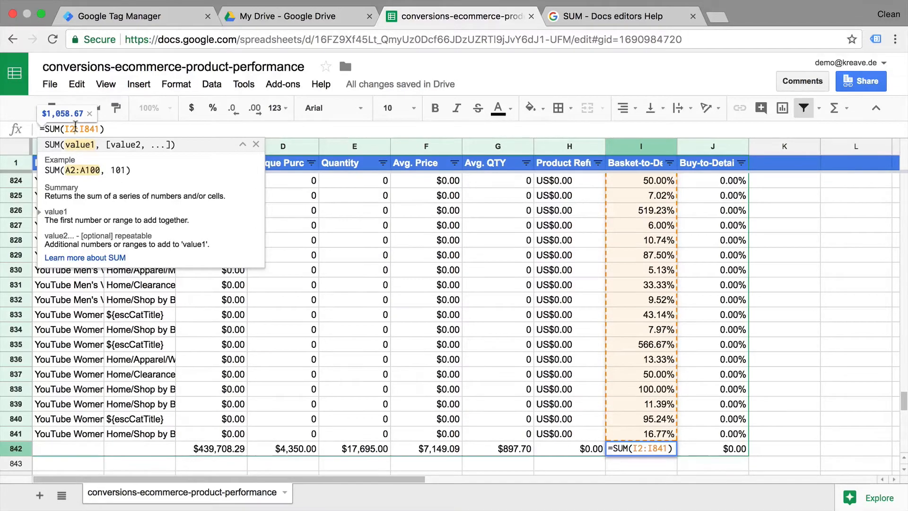
drag(44, 128, 147, 127)
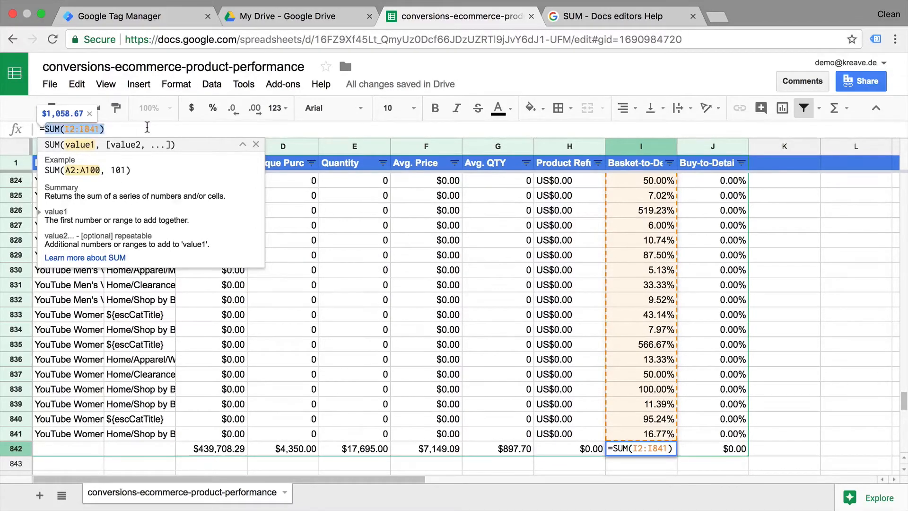
key(BackSpace)
text(A)
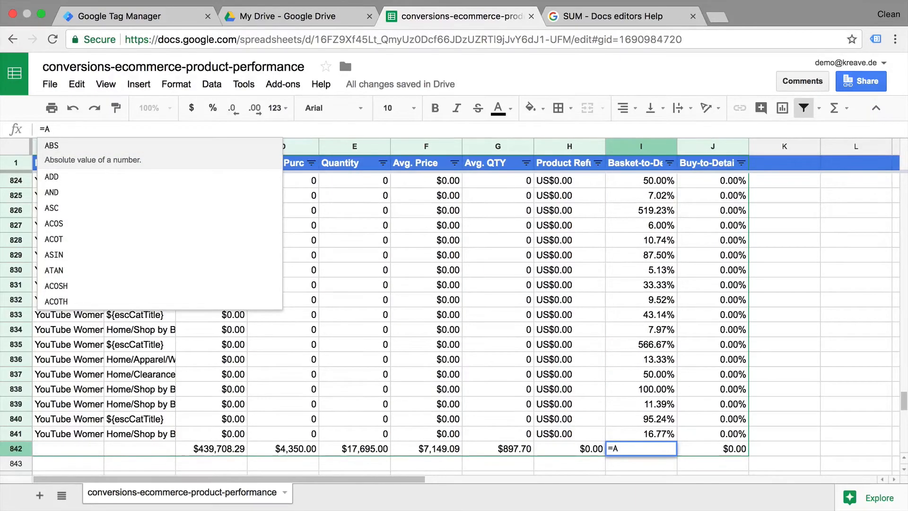
text(VERAGE)
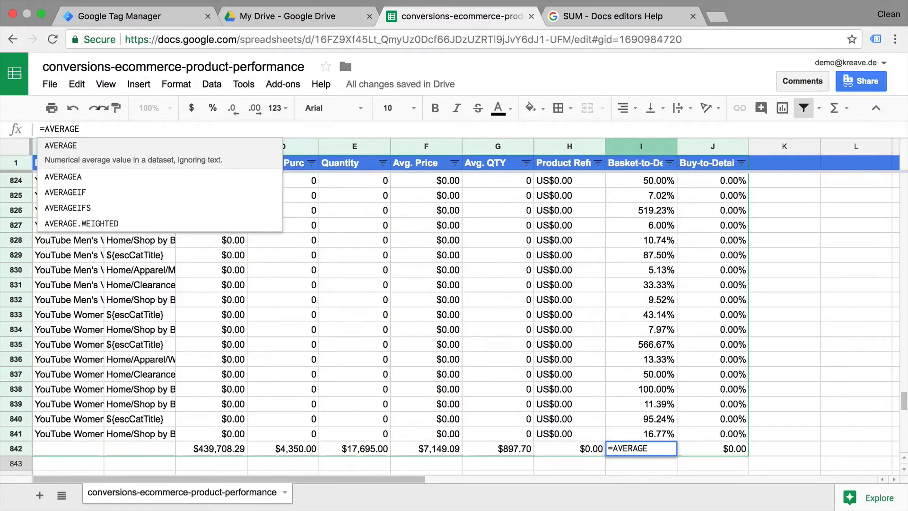
key(Escape)
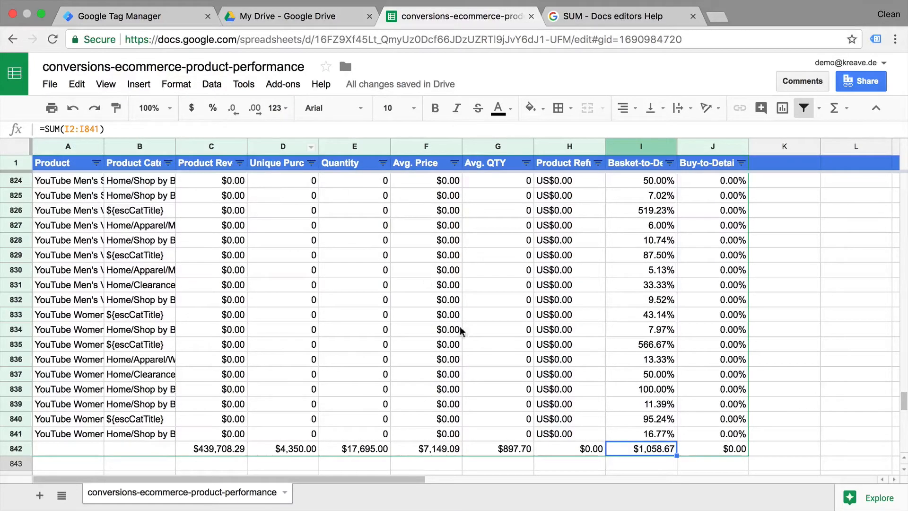
Replace SUM with AVERAGE in the I842 formula, giving =AVERAGE(I2:I841), and format the cell as a percentage
drag(45, 128, 58, 124)
text(AVERAGE)
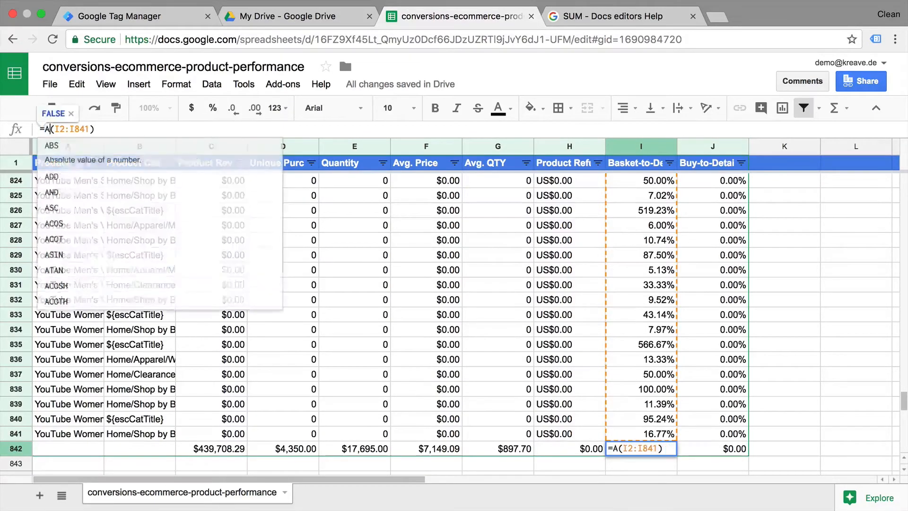
key(Return)
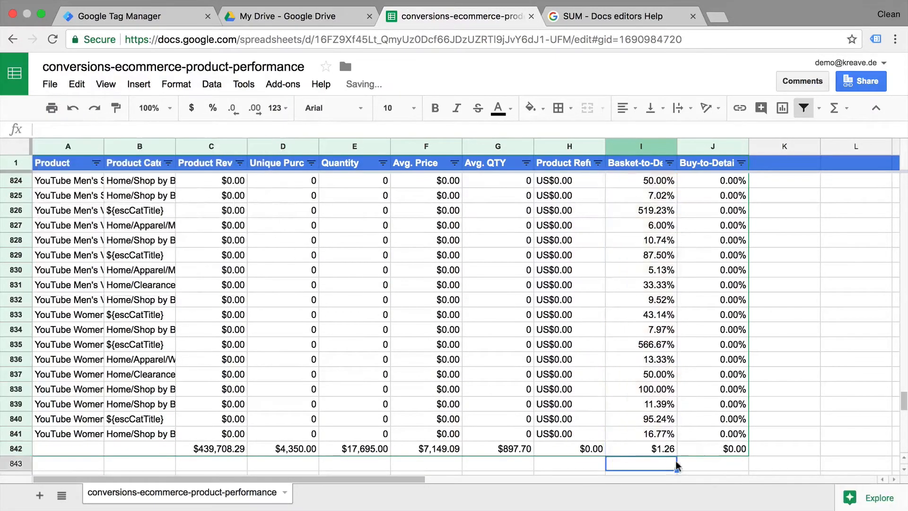
click(657, 450)
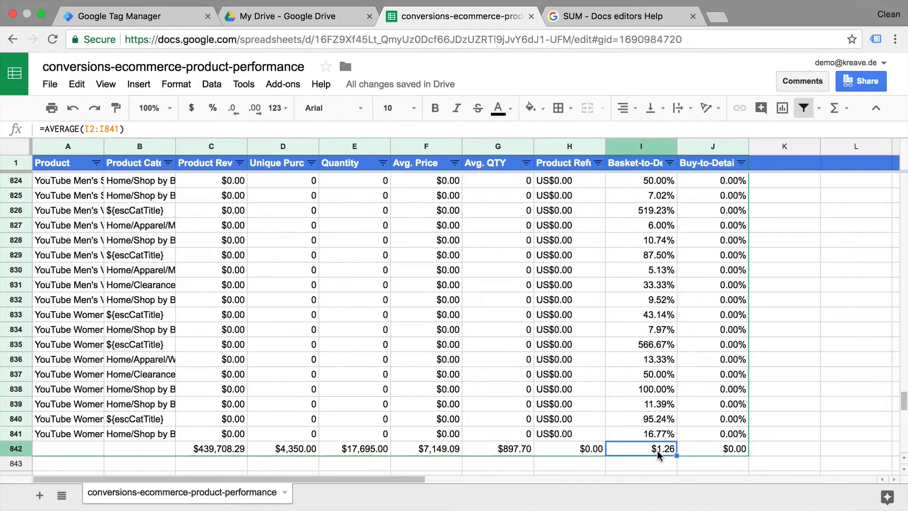
click(213, 111)
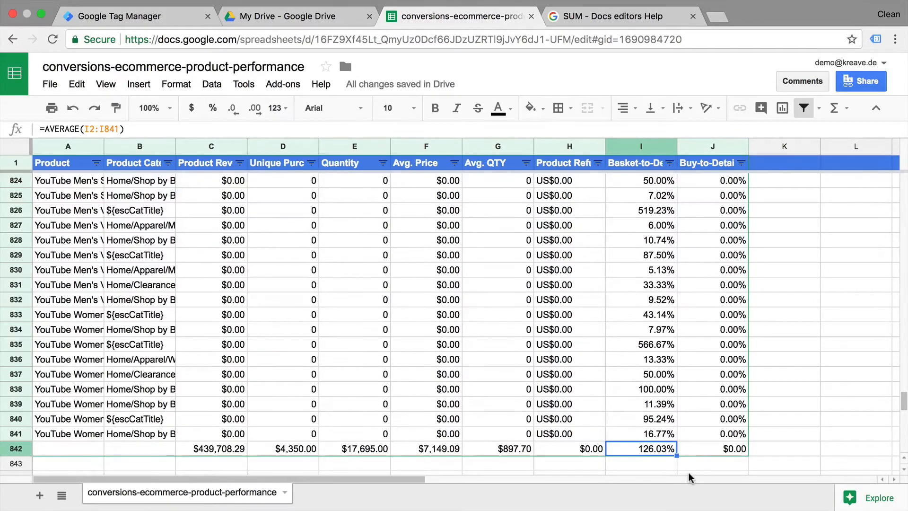
Compare individual Basket-to-Detail rates in I841 and I826 with the column average
click(654, 438)
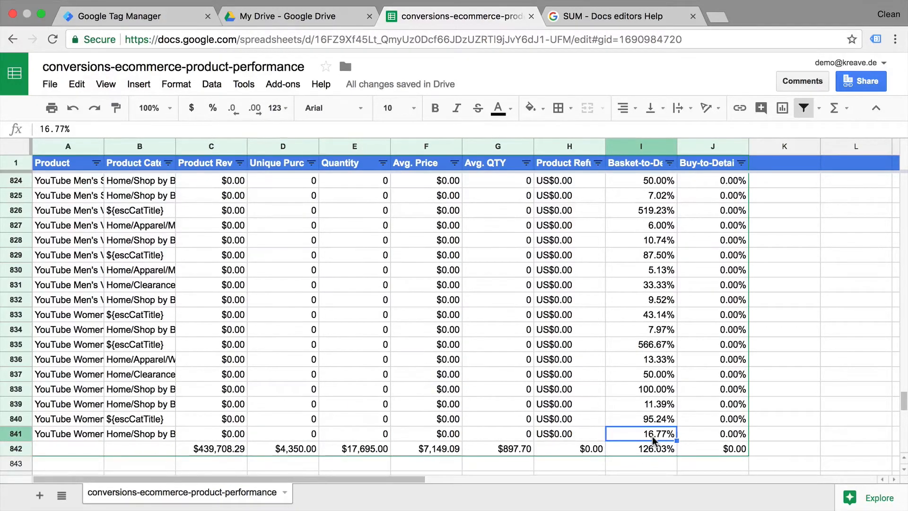
scroll(654, 439, up, 1)
click(653, 241)
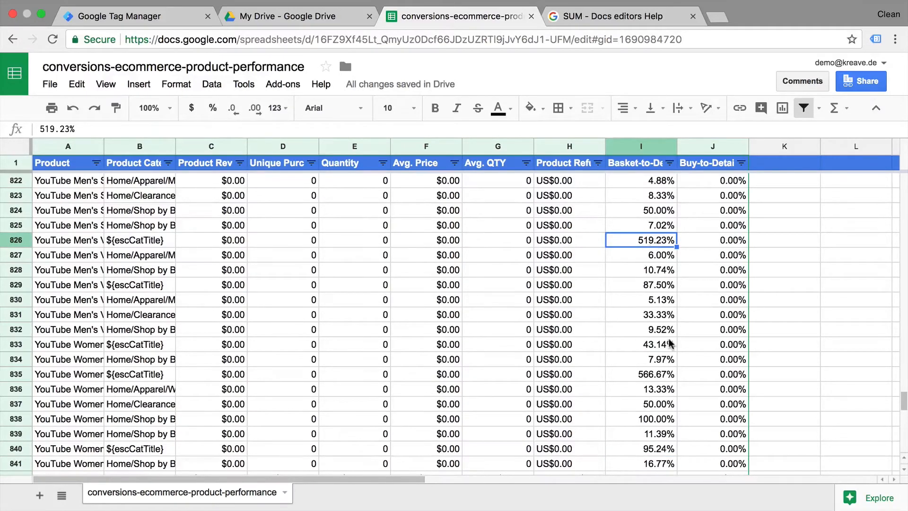
Review the individual Basket-to-Detail rates in the rows above the total, and select their average in I842
scroll(671, 344, up, 5)
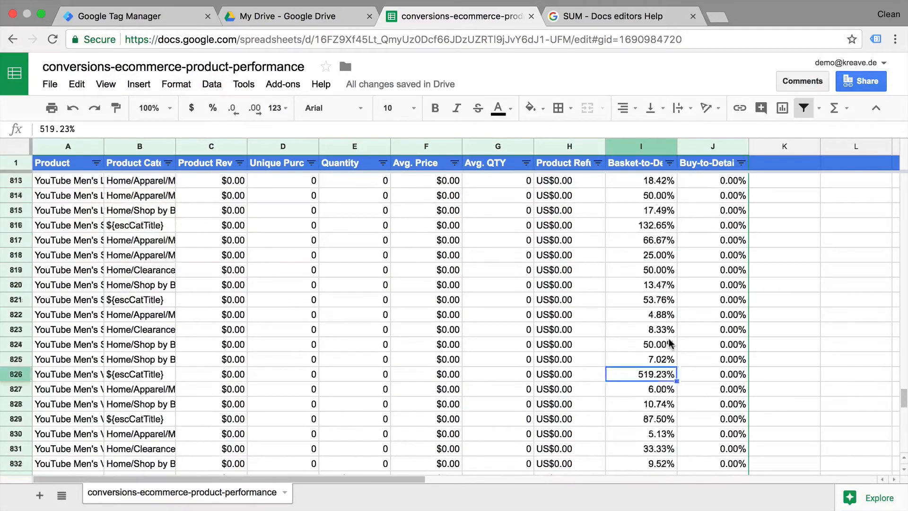
scroll(671, 344, down, 7)
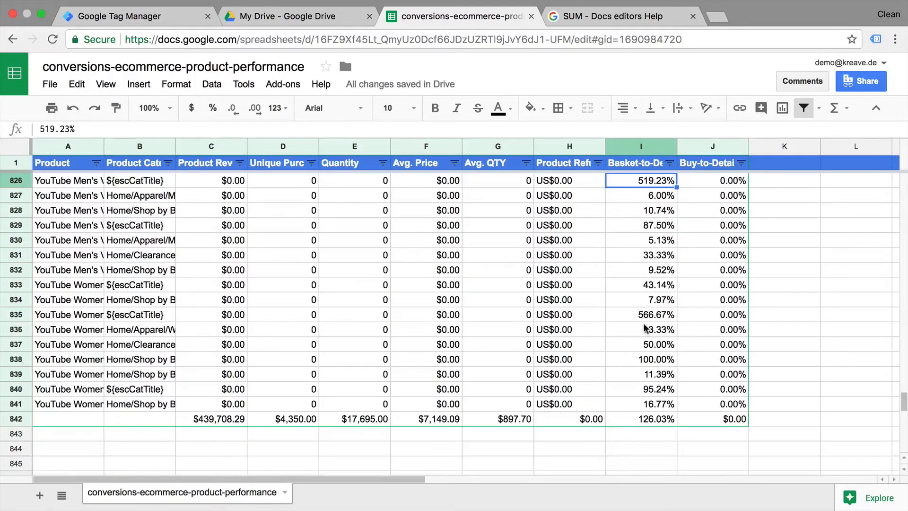
scroll(638, 283, up, 2)
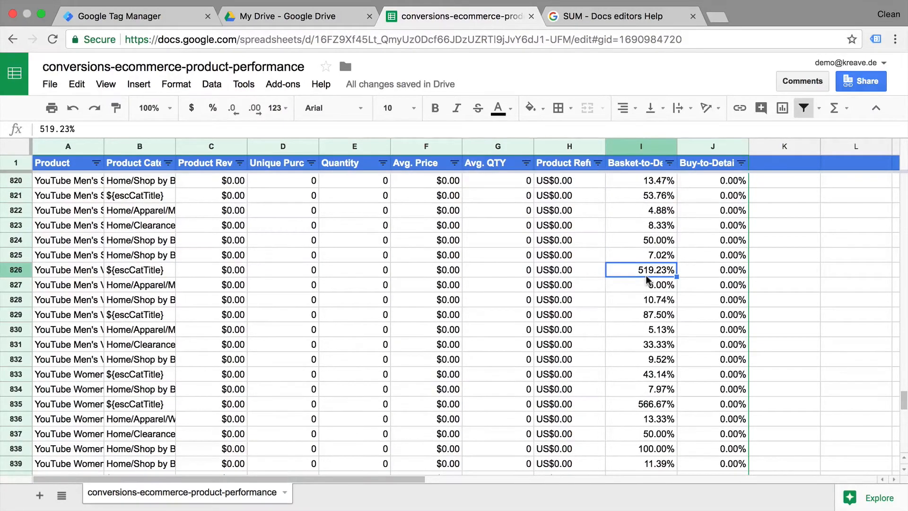
scroll(647, 280, up, 7)
scroll(647, 281, down, 3)
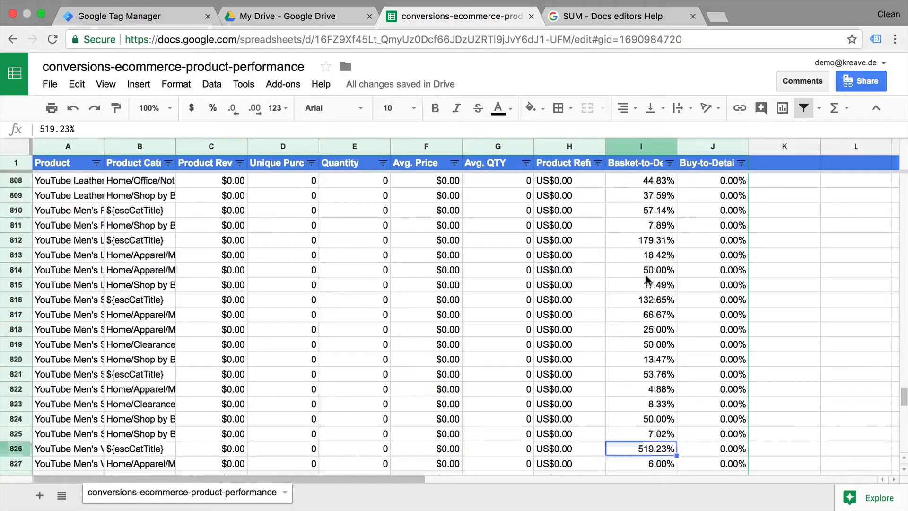
scroll(647, 280, down, 9)
click(647, 285)
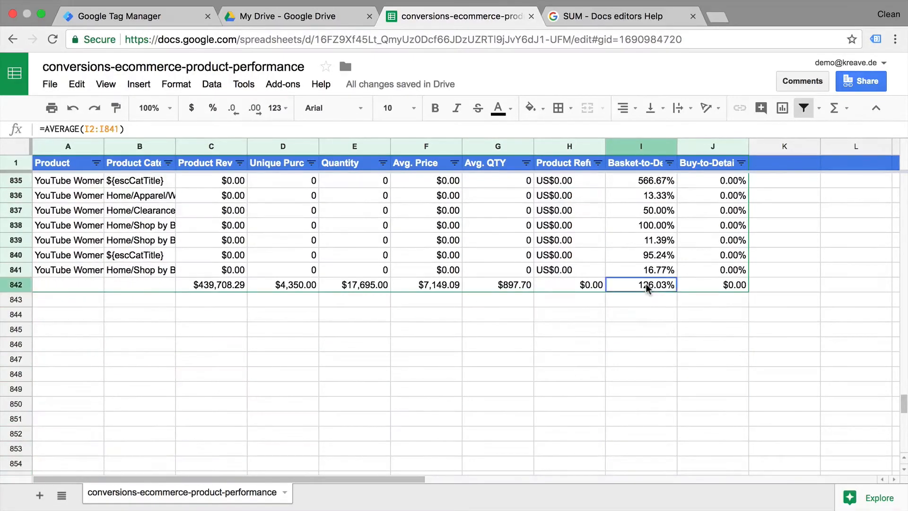
Fill the AVERAGE formula from I842 into J842 for the Buy-to-Detail column
scroll(645, 312, up, 1)
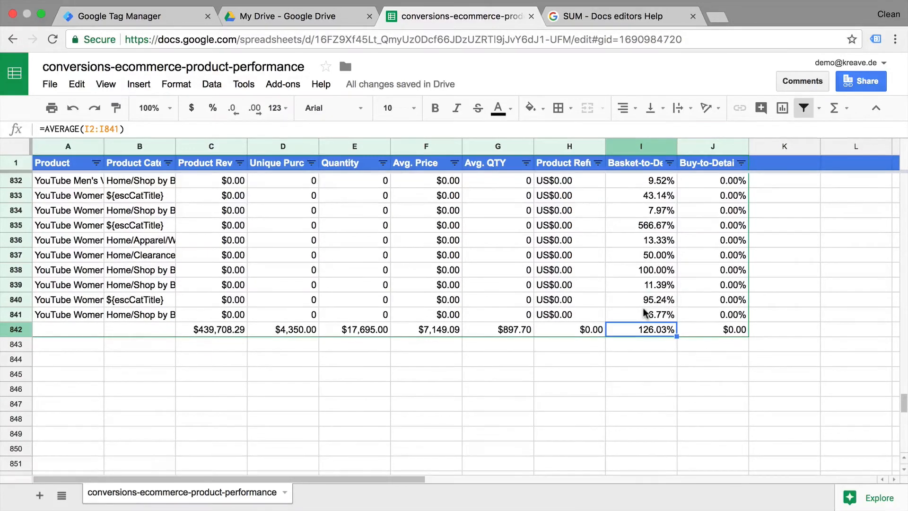
click(703, 201)
click(657, 332)
drag(676, 336, 723, 338)
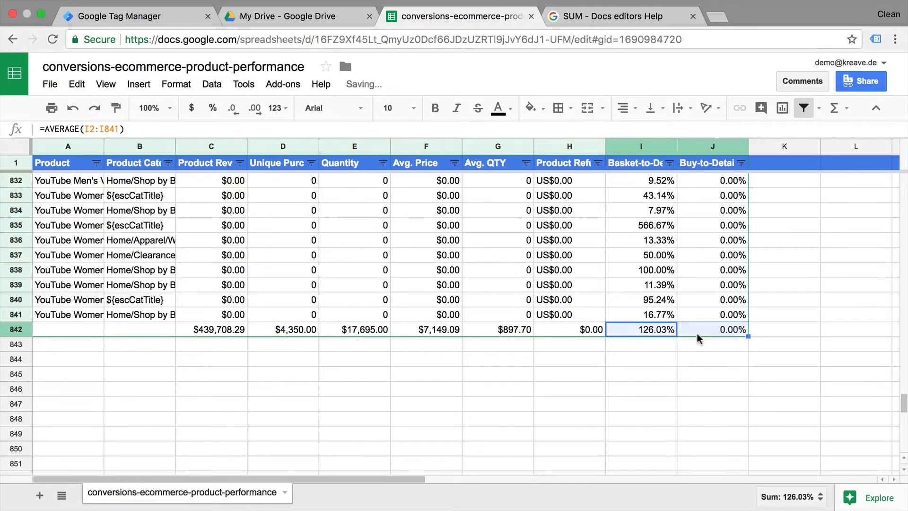
Check the range referenced by the J842 formula and look over the Buy-to-Detail column it averages
click(697, 333)
click(661, 334)
click(710, 330)
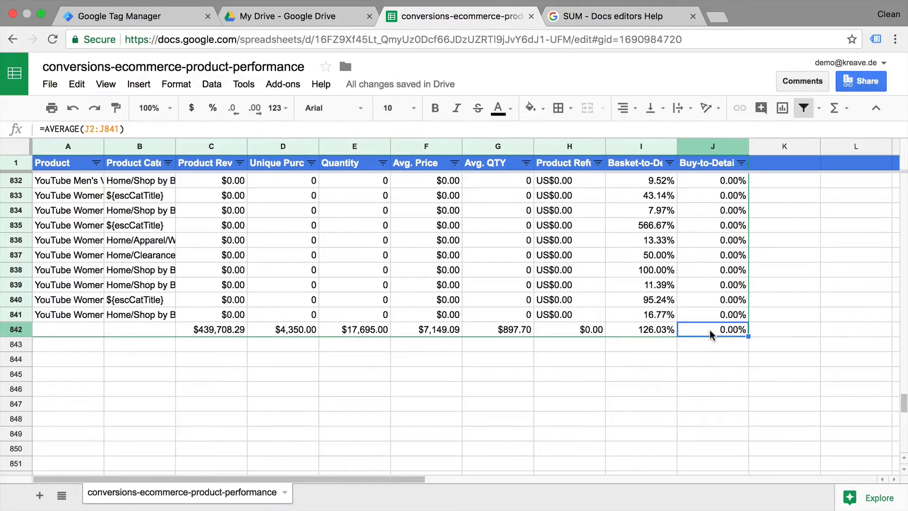
key(ctrl+Up)
key(ctrl+Down)
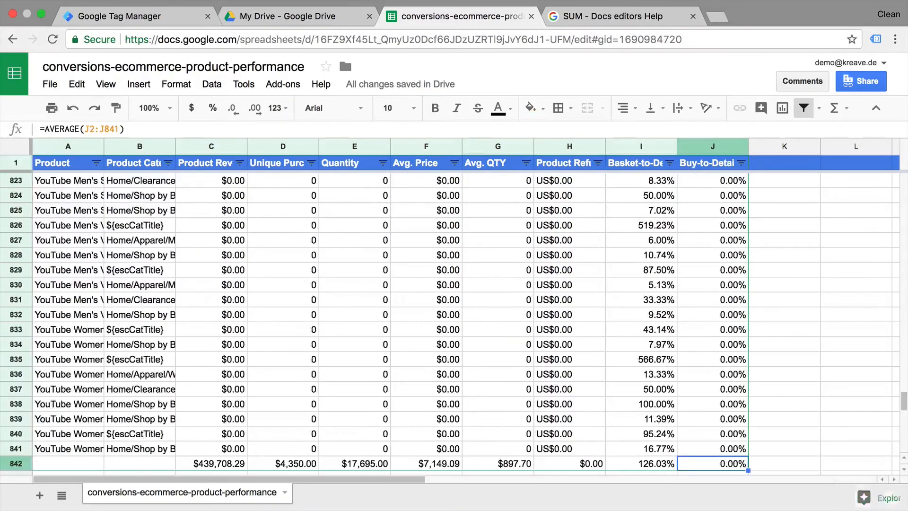
scroll(715, 274, down, 3)
scroll(715, 274, up, 2)
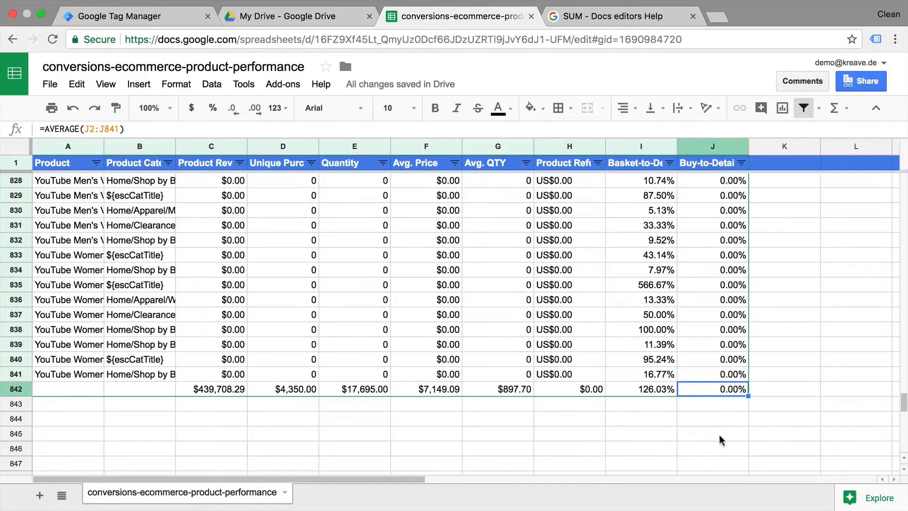
Format the Avg. QTY total in G842 with the Number format
click(571, 393)
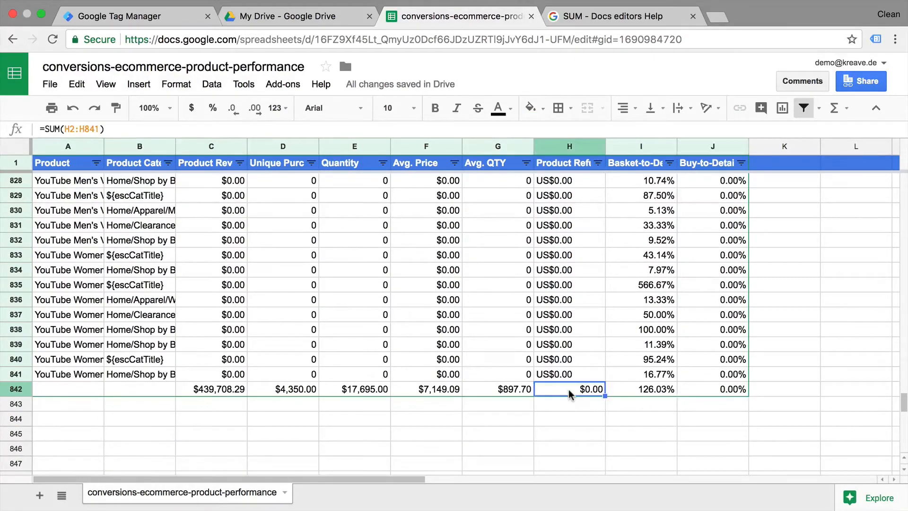
click(503, 392)
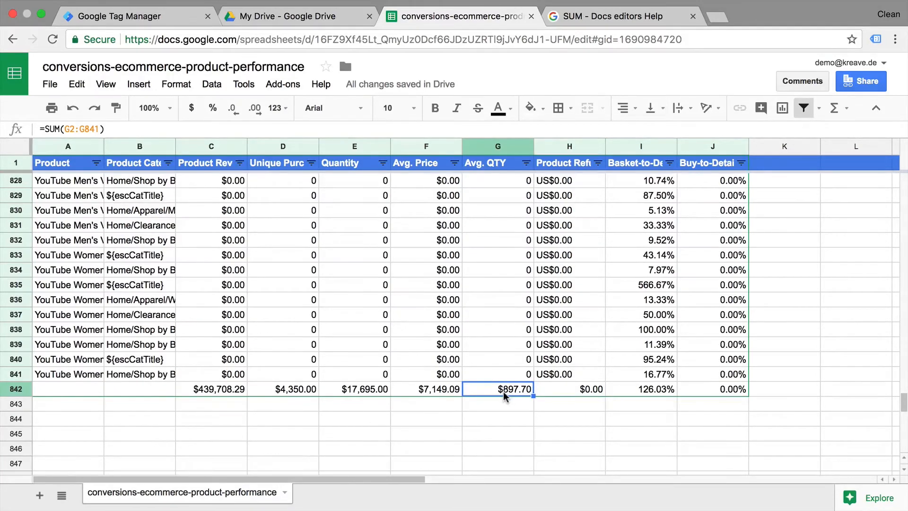
click(277, 108)
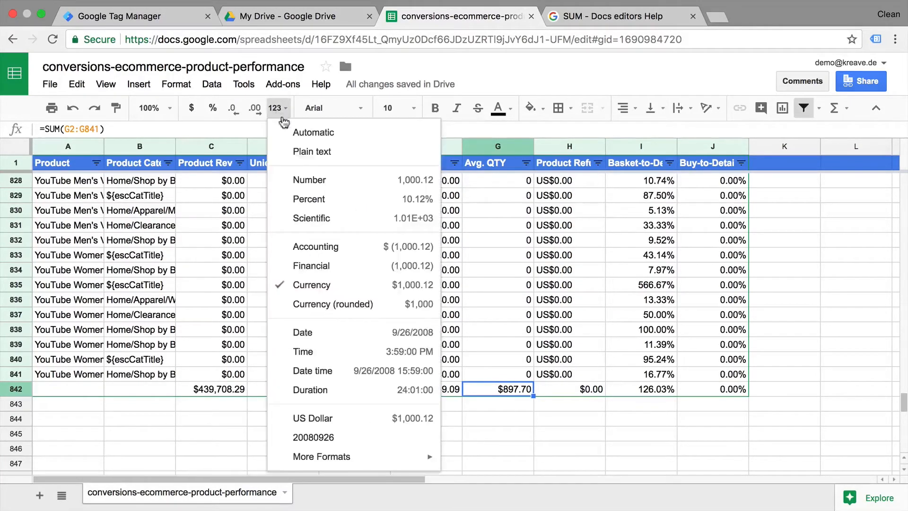
click(303, 180)
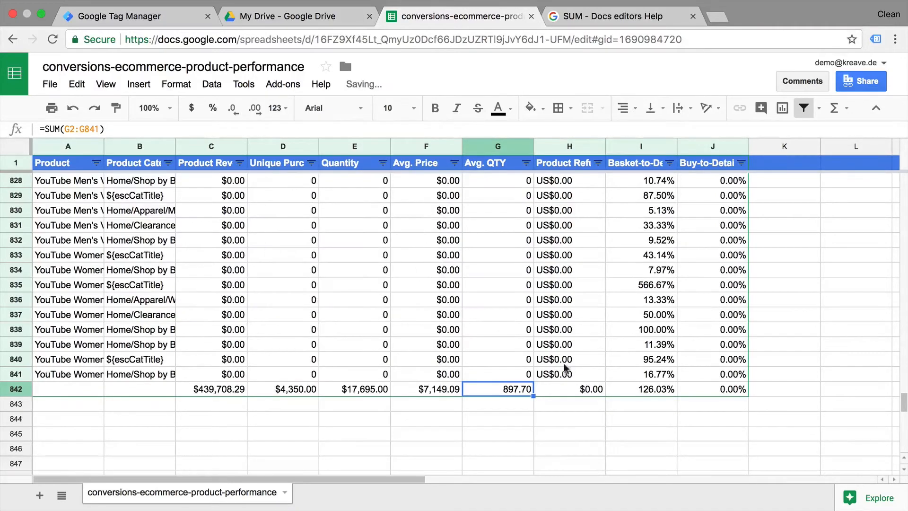
click(503, 347)
Inspect the Avg. Price, Quantity and Unique Purchases totals in row 842, and select the formula cells C842:J842
click(427, 389)
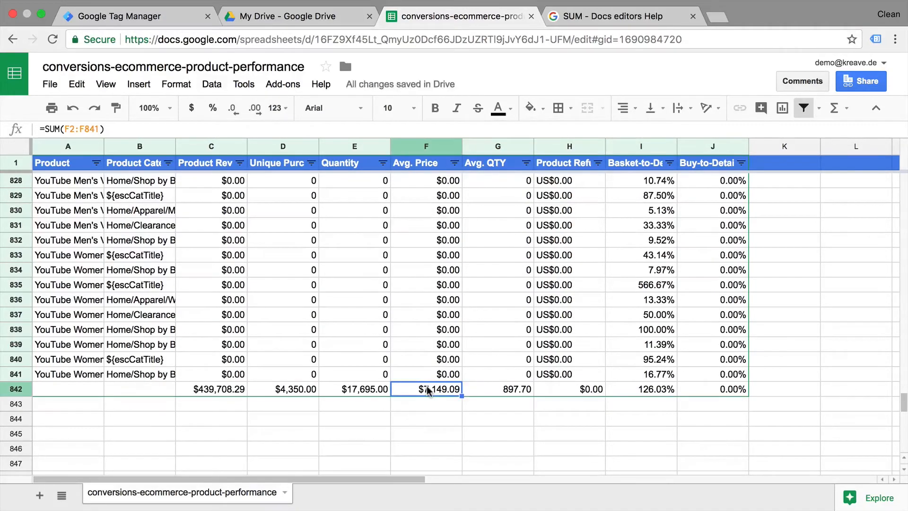
click(354, 392)
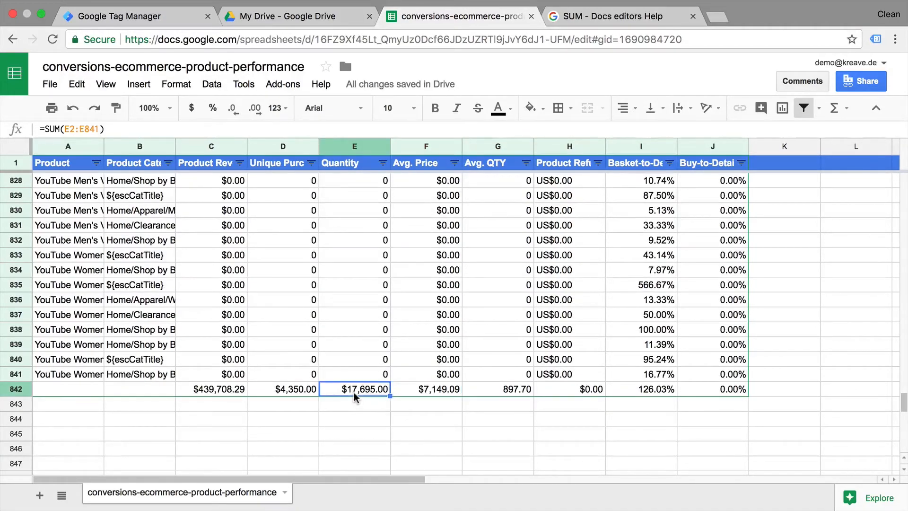
click(279, 388)
click(447, 391)
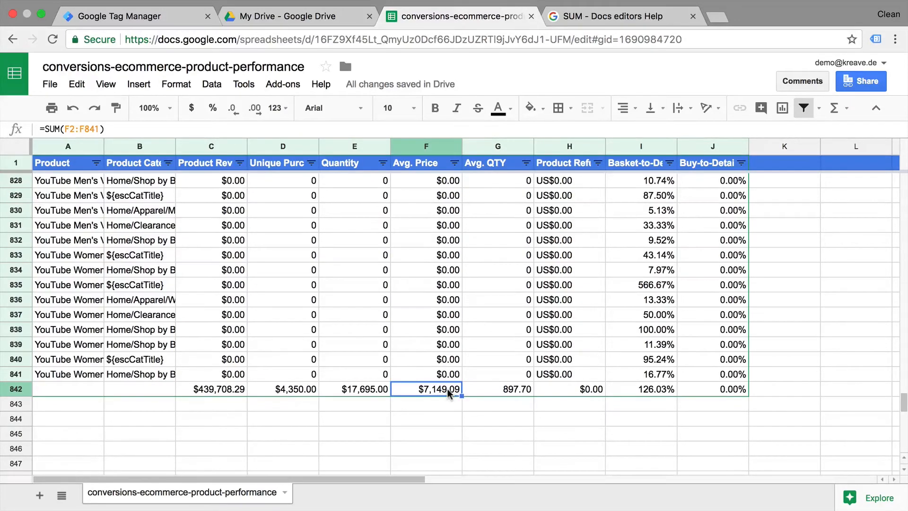
click(206, 394)
drag(204, 392, 733, 393)
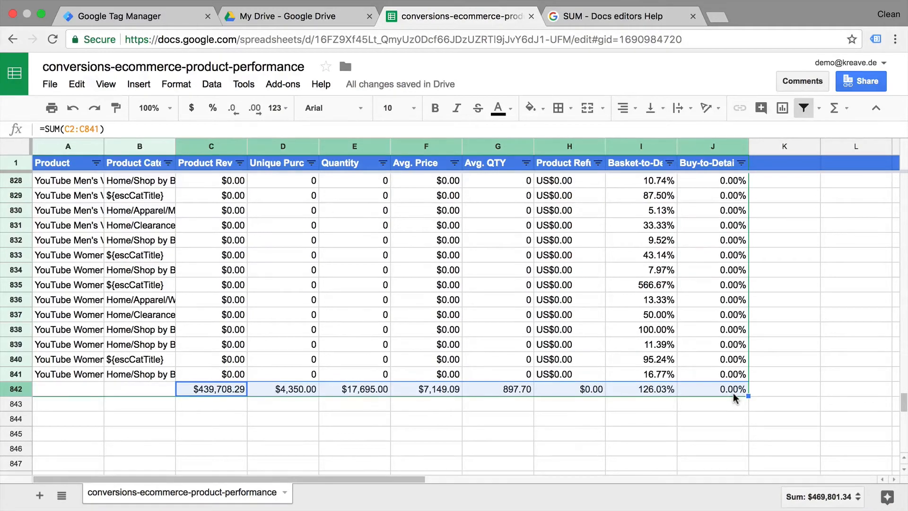
Browse the Google spreadsheets function list from the SUM help page, and return to the conversions-ecommerce-product-performance sheet
click(640, 19)
scroll(467, 288, up, 1)
scroll(467, 288, up, 3)
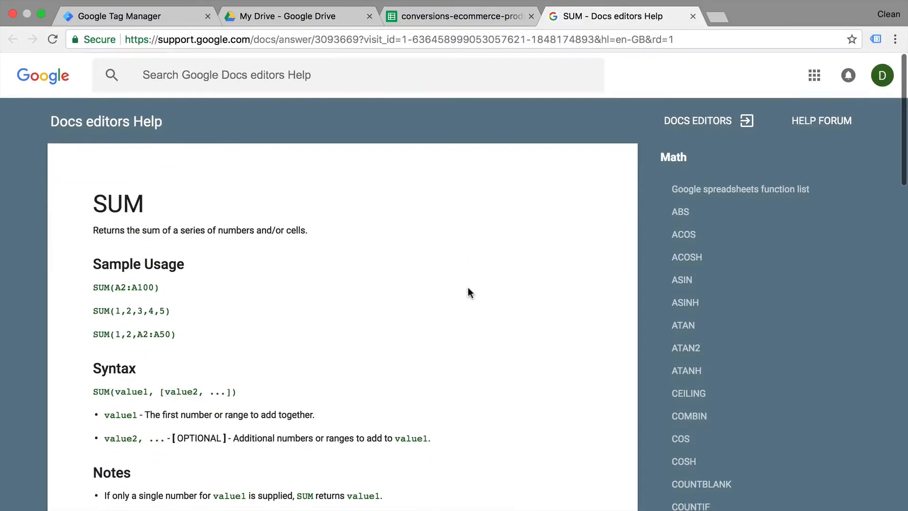
click(738, 197)
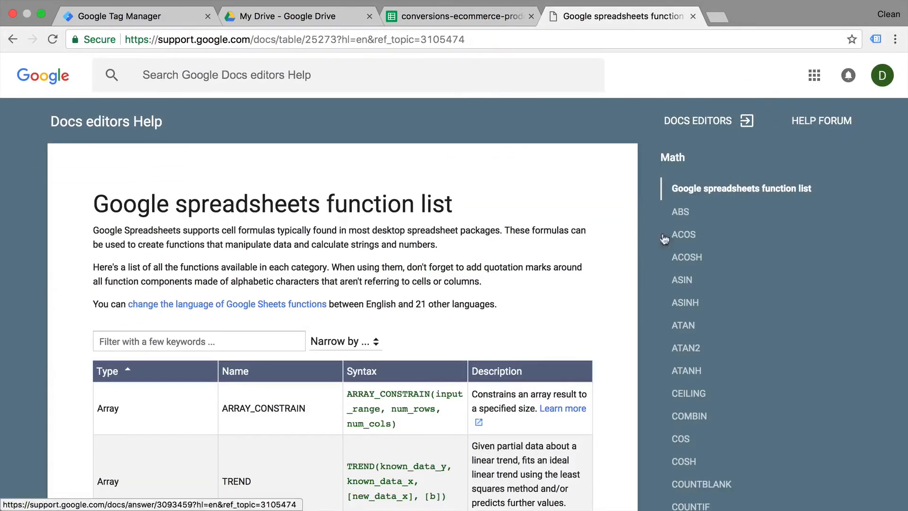
scroll(510, 367, down, 5)
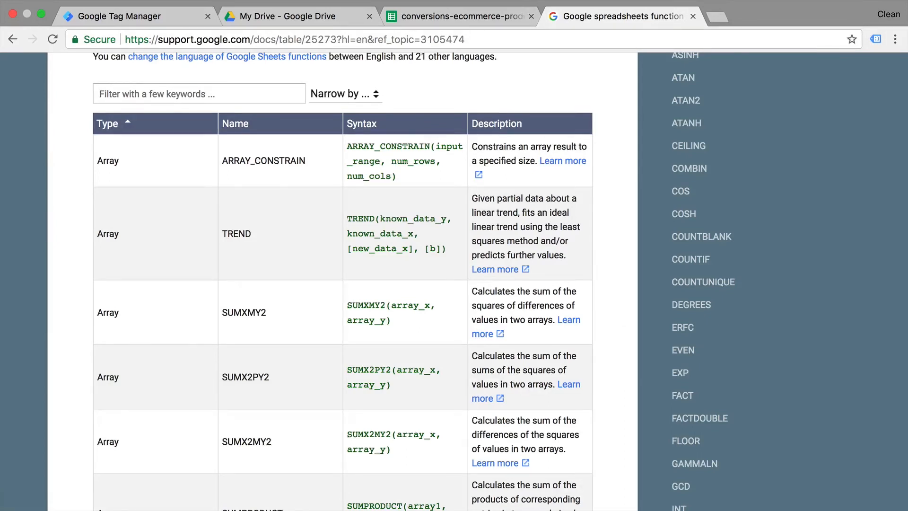
click(452, 17)
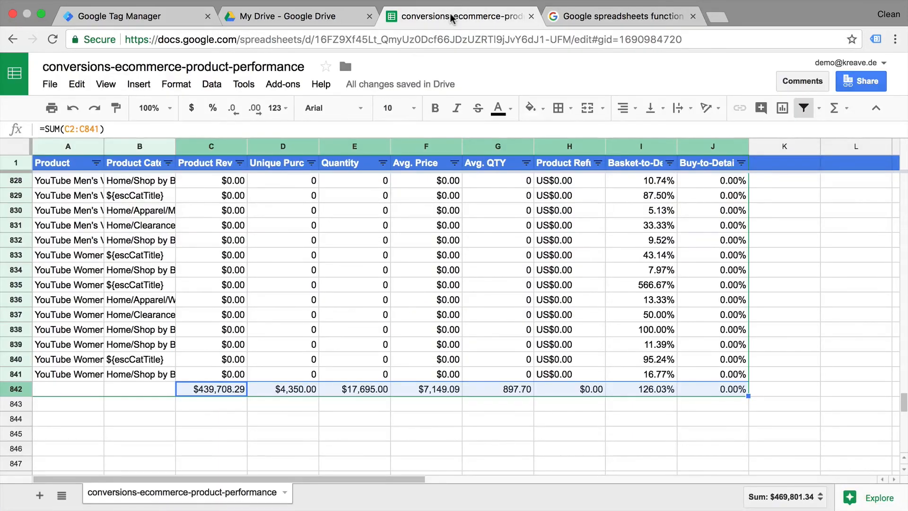